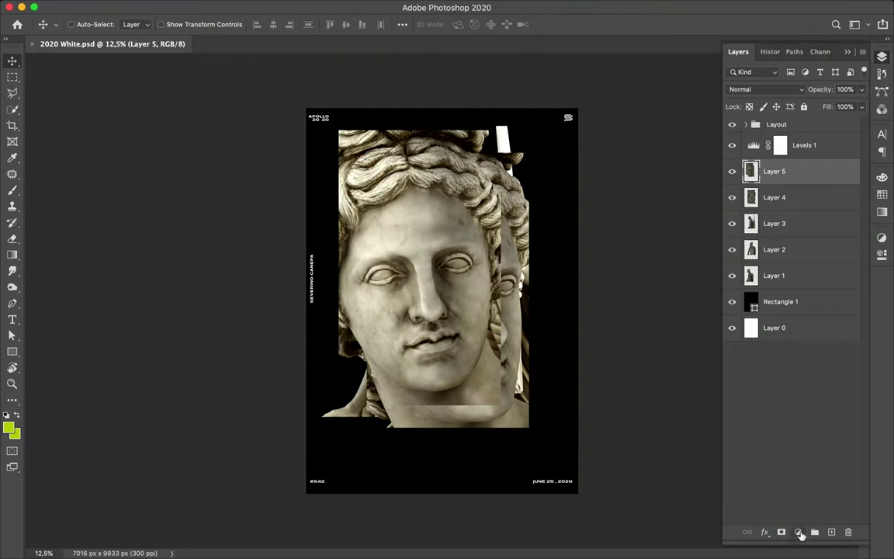
Step: Add a Hue/Saturation adjustment with Hue -180 so the statues turn cool blue
{"action": "left_click", "coordinate": [815, 419]}
{"action": "left_click_drag", "start_coordinate": [777, 322], "coordinate": [849, 321]}
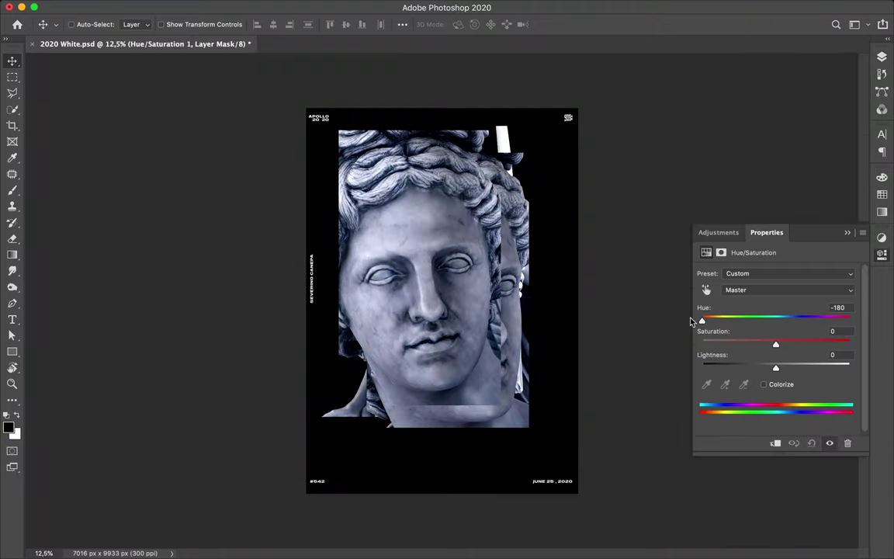
{"action": "left_click", "coordinate": [788, 329]}
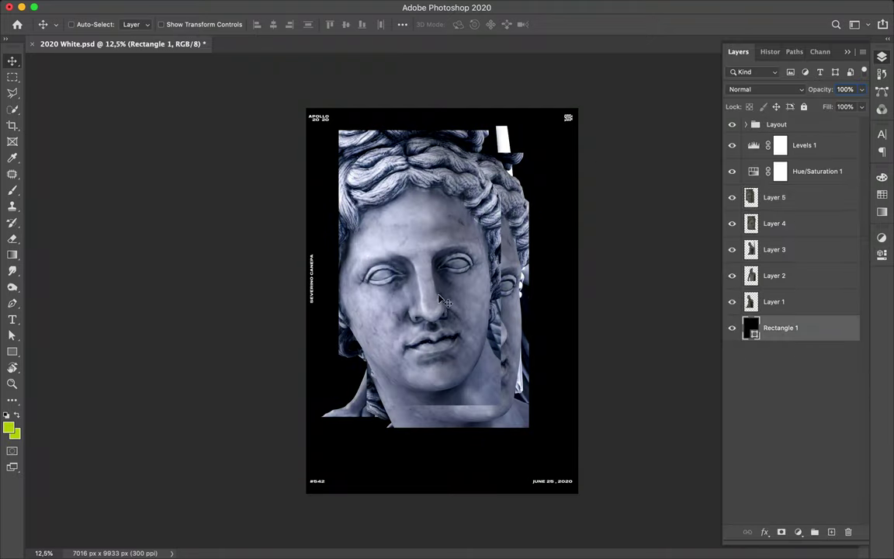
{"action": "key", "text": "p"}
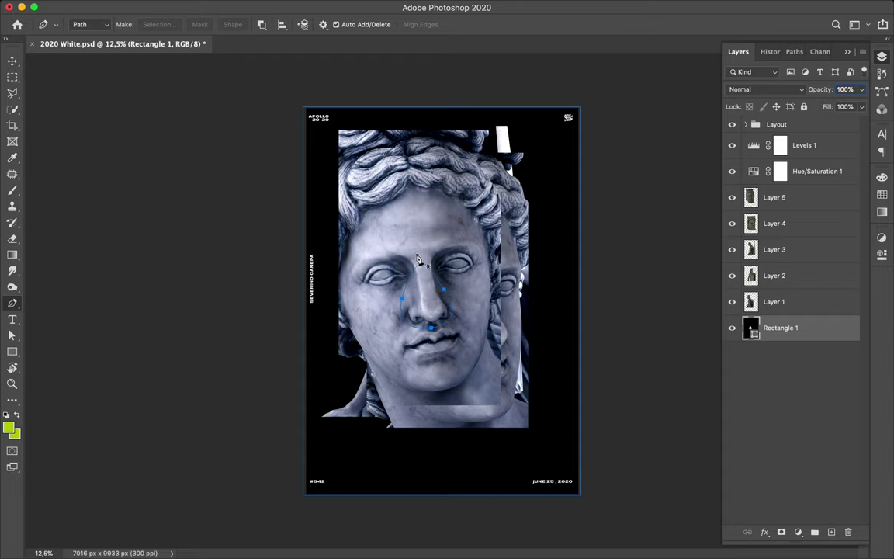
Step: Trace the nose on Layer 5, copy it to its own layer and nudge it right
{"action": "left_click", "coordinate": [80, 24]}
{"action": "left_click", "coordinate": [804, 199]}
{"action": "left_click_drag", "start_coordinate": [420, 250], "coordinate": [437, 250]}
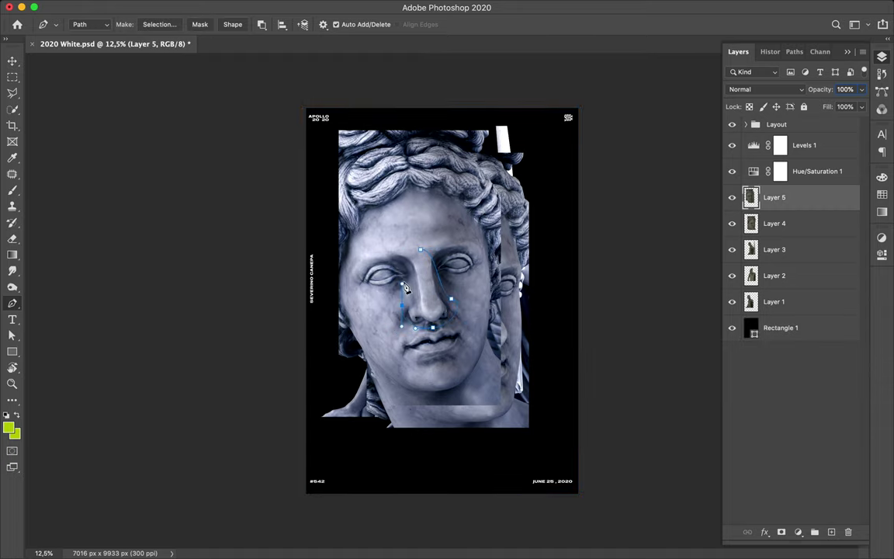
{"action": "left_click", "coordinate": [159, 25]}
{"action": "left_click", "coordinate": [516, 221]}
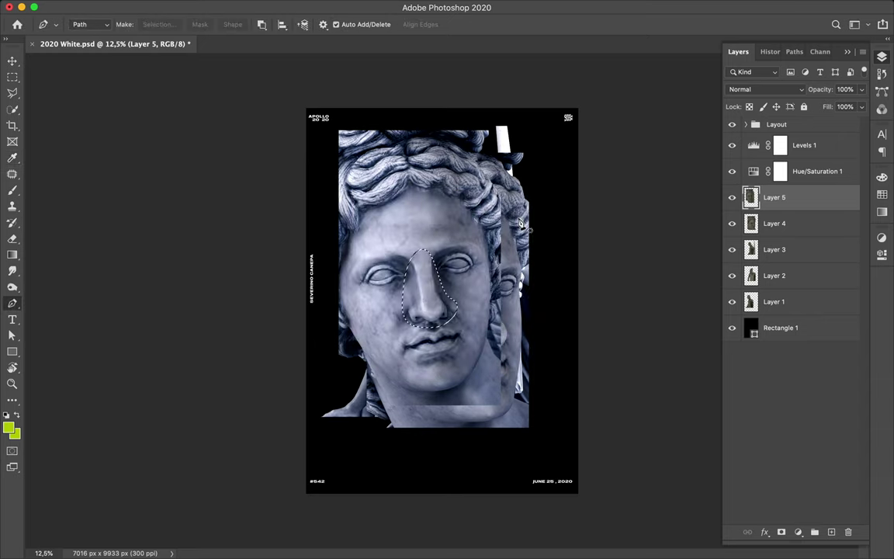
{"action": "key", "text": "ctrl+j"}
{"action": "key", "text": "v"}
{"action": "left_click_drag", "start_coordinate": [412, 287], "coordinate": [434, 299]}
Step: Set the Rectangle 1 background fill to dark navy #000821
{"action": "key", "text": "i"}
{"action": "left_click", "coordinate": [349, 341]}
{"action": "key", "text": "v"}
{"action": "left_click", "coordinate": [780, 353]}
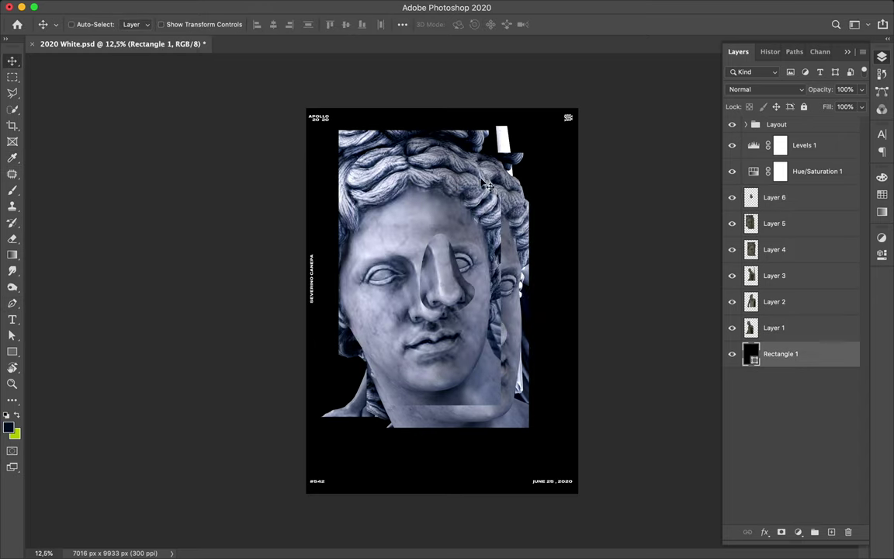
{"action": "key", "text": "u"}
{"action": "left_click", "coordinate": [137, 24]}
{"action": "left_click", "coordinate": [214, 49]}
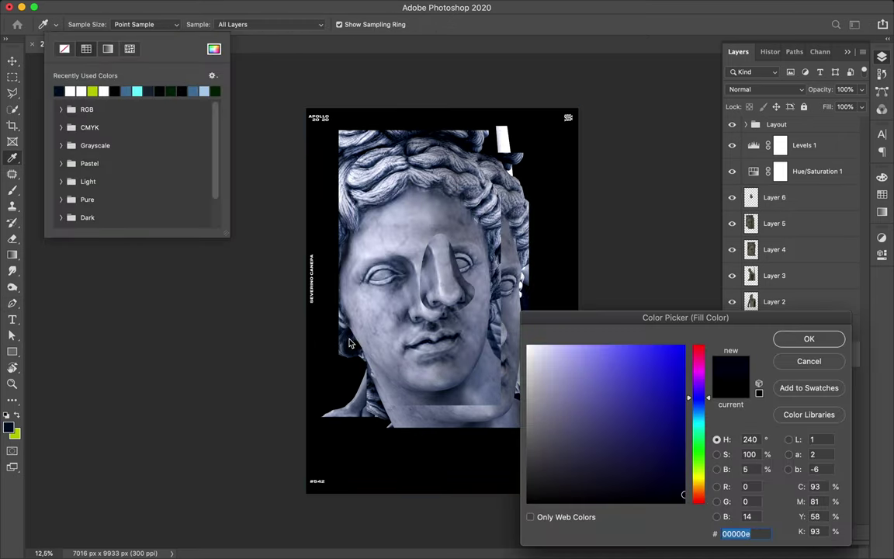
{"action": "left_click", "coordinate": [316, 303]}
{"action": "left_click", "coordinate": [315, 311]}
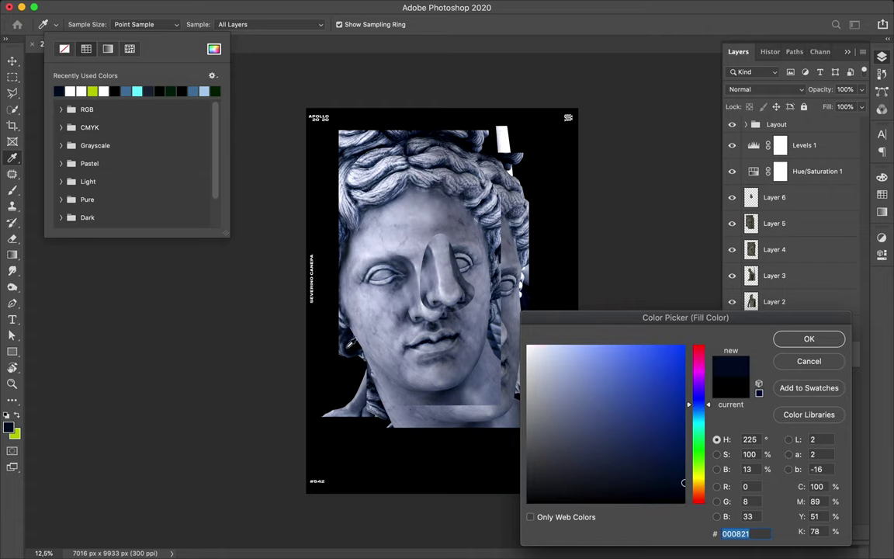
{"action": "left_click", "coordinate": [809, 340]}
{"action": "left_click", "coordinate": [803, 145]}
{"action": "left_click", "coordinate": [817, 171], "text": "shift"}
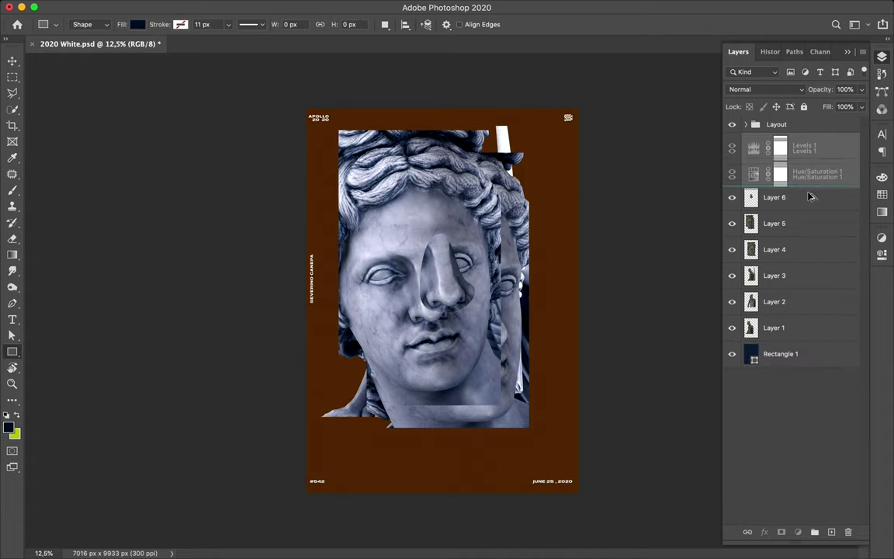
Step: Copy Levels 1 and Hue/Saturation 1 above Layer 3 and merge them into it
{"action": "left_click_drag", "start_coordinate": [815, 171], "coordinate": [807, 211]}
{"action": "key", "text": "ctrl+z"}
{"action": "left_click_drag", "start_coordinate": [806, 165], "coordinate": [800, 258]}
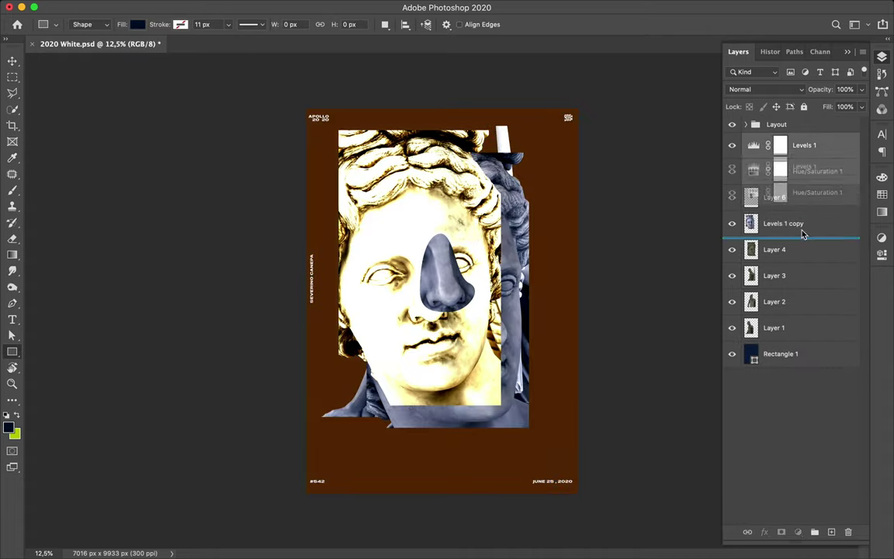
{"action": "left_click", "coordinate": [807, 146]}
{"action": "left_click", "coordinate": [815, 170], "text": "shift"}
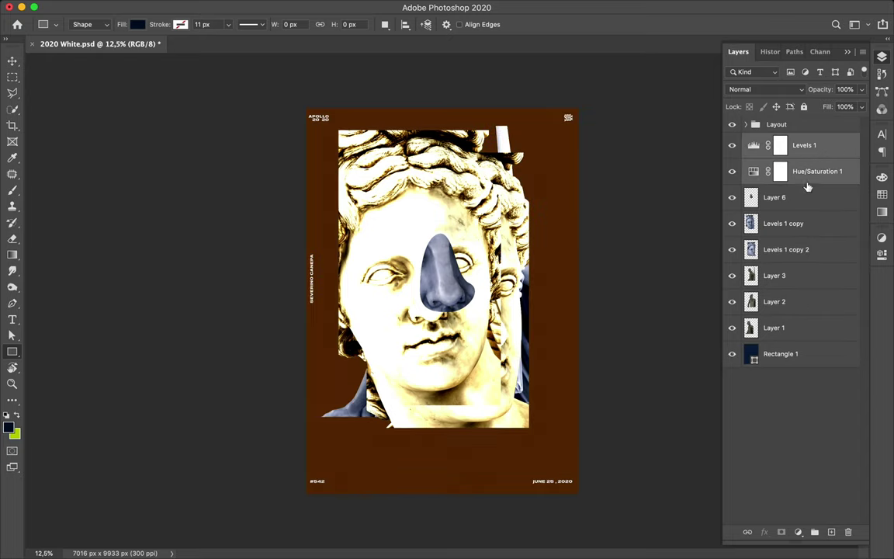
{"action": "left_click_drag", "start_coordinate": [808, 180], "coordinate": [804, 264]}
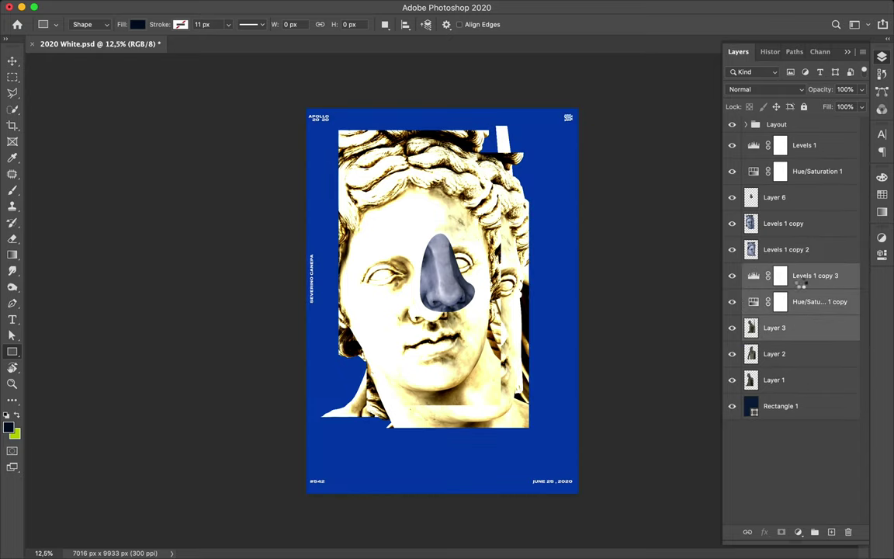
{"action": "key", "text": "ctrl+e"}
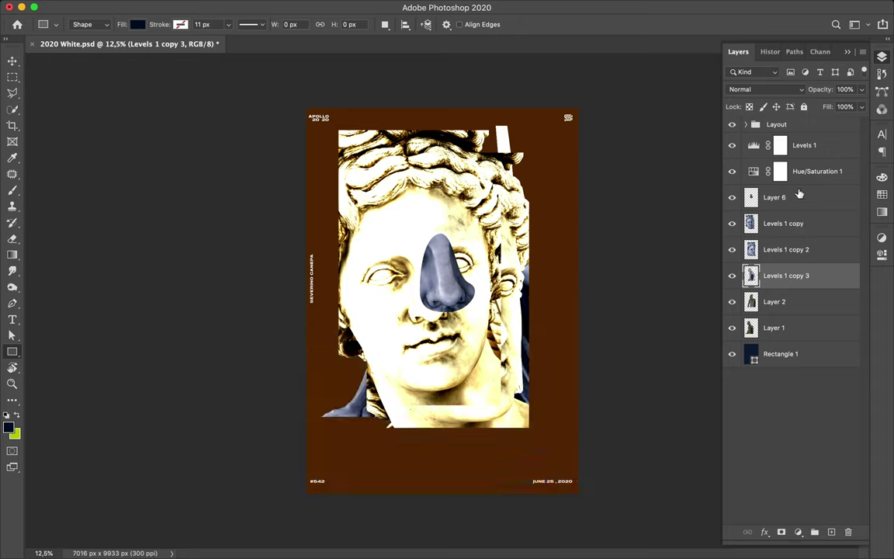
Step: Merge copies of both adjustments into Layer 2 and Layer 1
{"action": "left_click", "coordinate": [811, 172]}
{"action": "left_click", "coordinate": [810, 147], "text": "shift"}
{"action": "left_click_drag", "start_coordinate": [809, 147], "coordinate": [800, 307]}
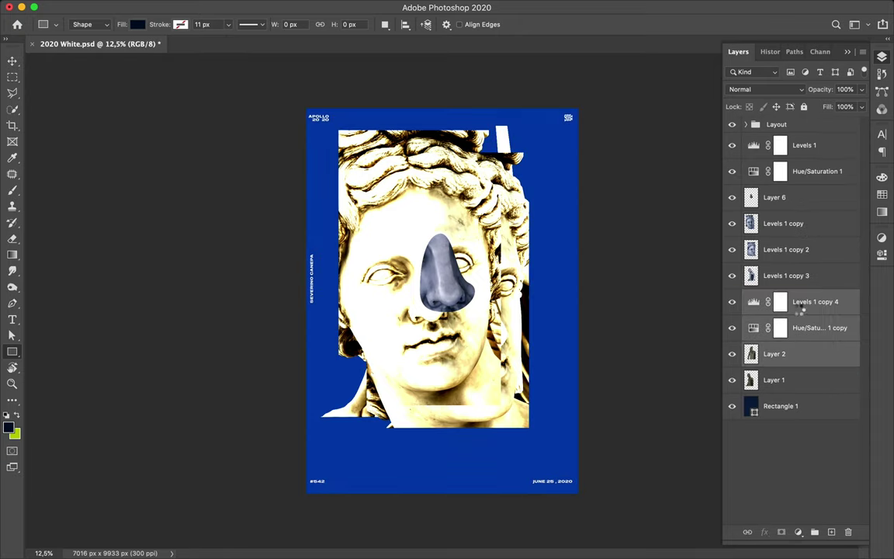
{"action": "key", "text": "ctrl+e"}
{"action": "left_click", "coordinate": [798, 326]}
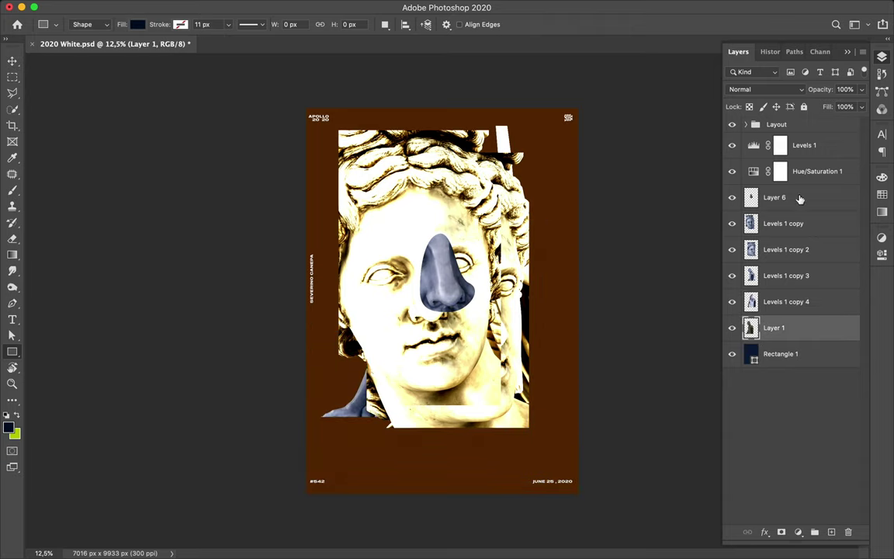
{"action": "left_click", "coordinate": [811, 173]}
{"action": "left_click", "coordinate": [809, 148], "text": "shift"}
{"action": "left_click_drag", "start_coordinate": [809, 148], "coordinate": [799, 341]}
{"action": "left_click", "coordinate": [799, 379]}
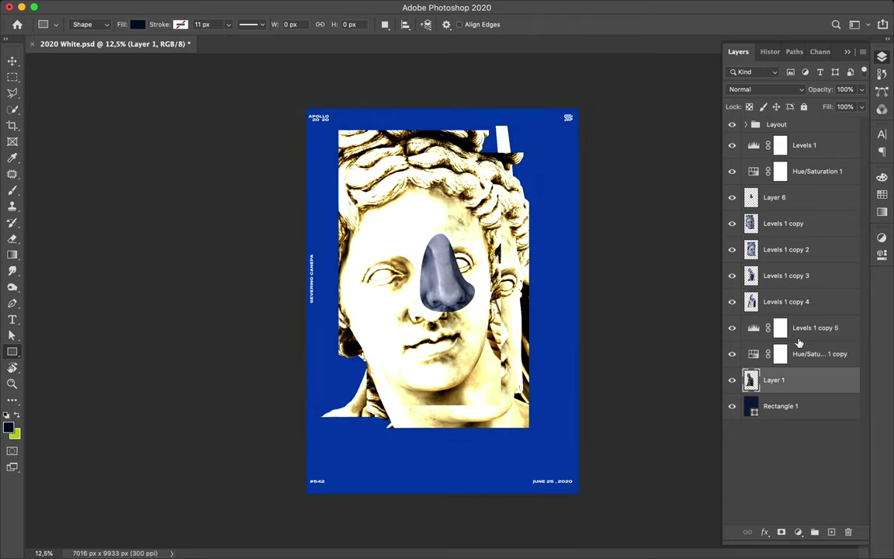
{"action": "left_click", "coordinate": [798, 332], "text": "shift"}
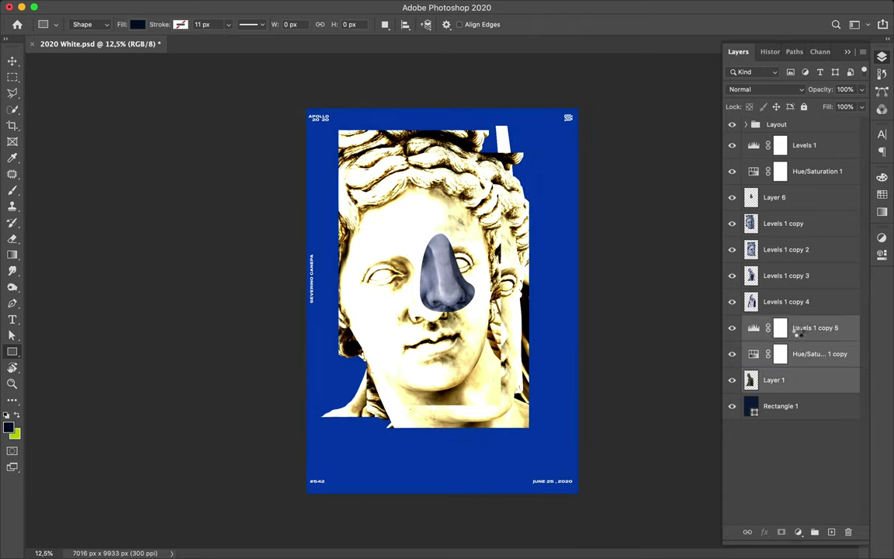
{"action": "key", "text": "ctrl+e"}
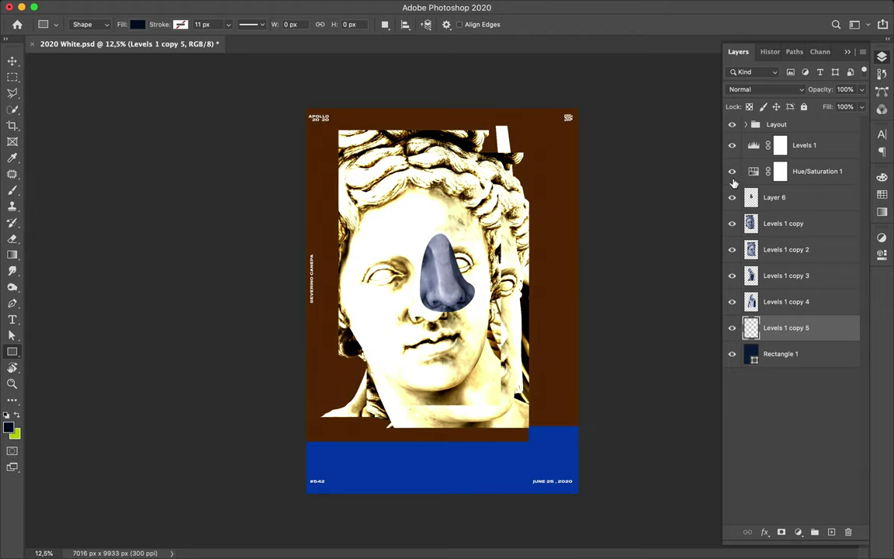
Step: Re-enable the hue adjustment and merge both original adjustments into Layer 6
{"action": "left_click", "coordinate": [731, 170]}
{"action": "left_click", "coordinate": [776, 197]}
{"action": "left_click", "coordinate": [797, 145], "text": "shift"}
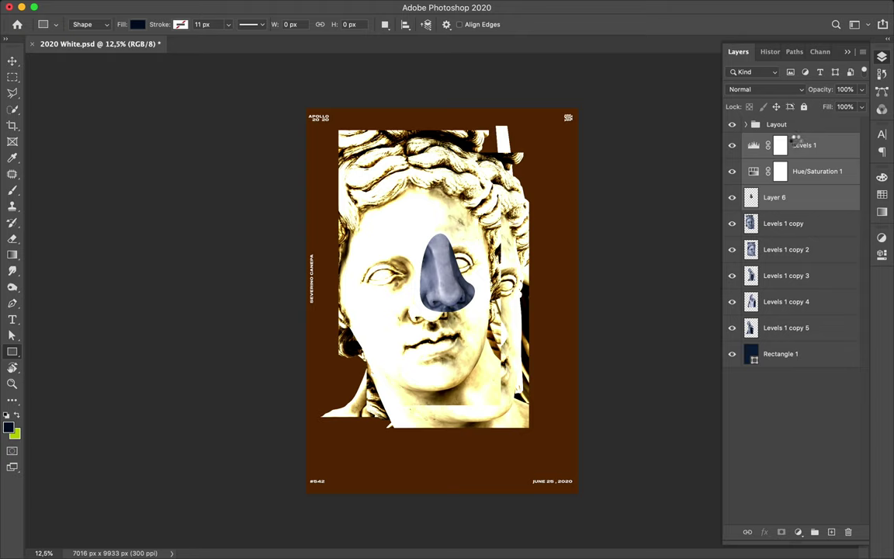
{"action": "key", "text": "ctrl+e"}
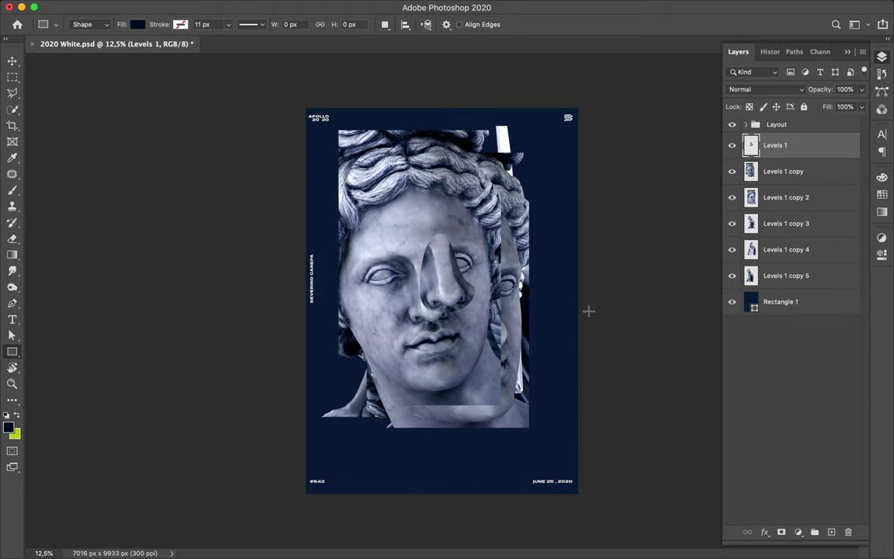
{"action": "key", "text": "v"}
{"action": "left_click", "coordinate": [750, 146], "text": "ctrl"}
Step: Paint a soft-brush patch over the nose selection on a new empty layer
{"action": "left_click", "coordinate": [784, 171]}
{"action": "key", "text": "ctrl+shift+n"}
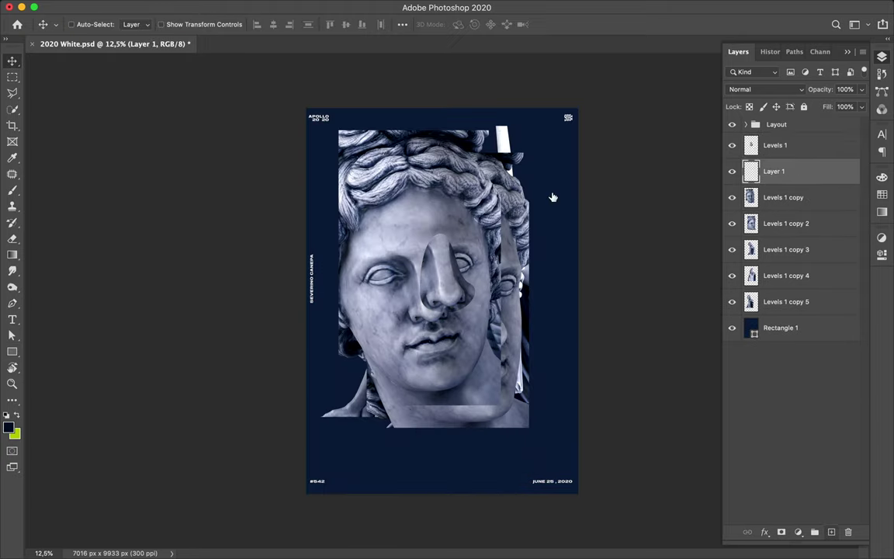
{"action": "key", "text": "b"}
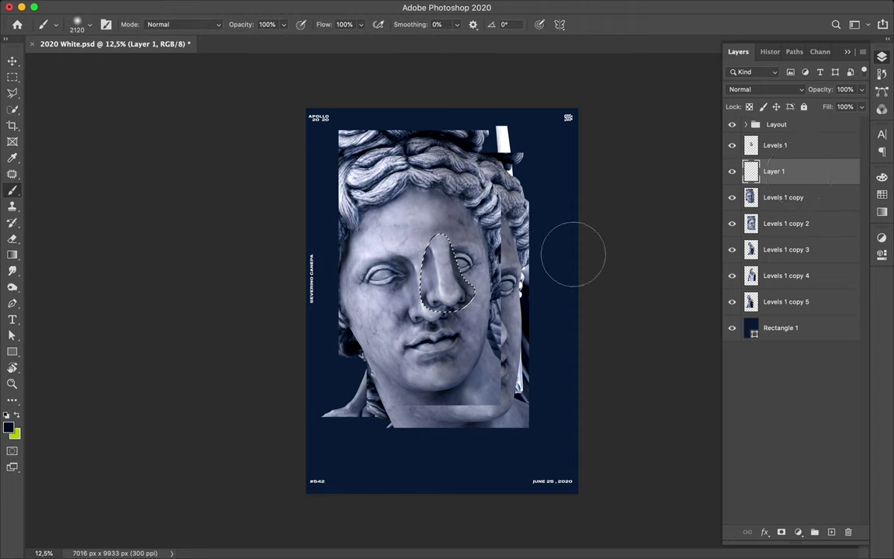
{"action": "key", "text": "m"}
{"action": "key", "text": "ctrl+d"}
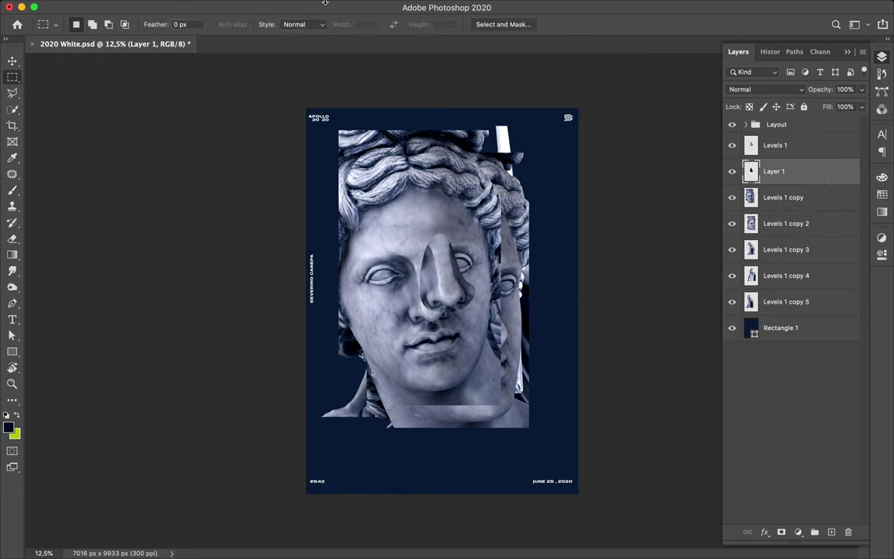
Step: Blur the patch with a 173.6-pixel Gaussian Blur, then delete the layer
{"action": "left_click", "coordinate": [291, 6]}
{"action": "mouse_move", "coordinate": [296, 154]}
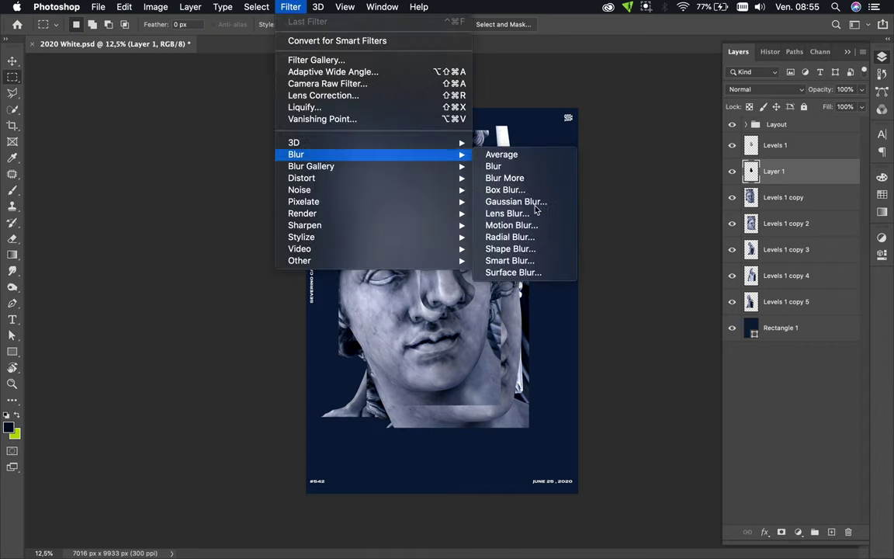
{"action": "left_click", "coordinate": [516, 201]}
{"action": "left_click_drag", "start_coordinate": [622, 303], "coordinate": [649, 306]}
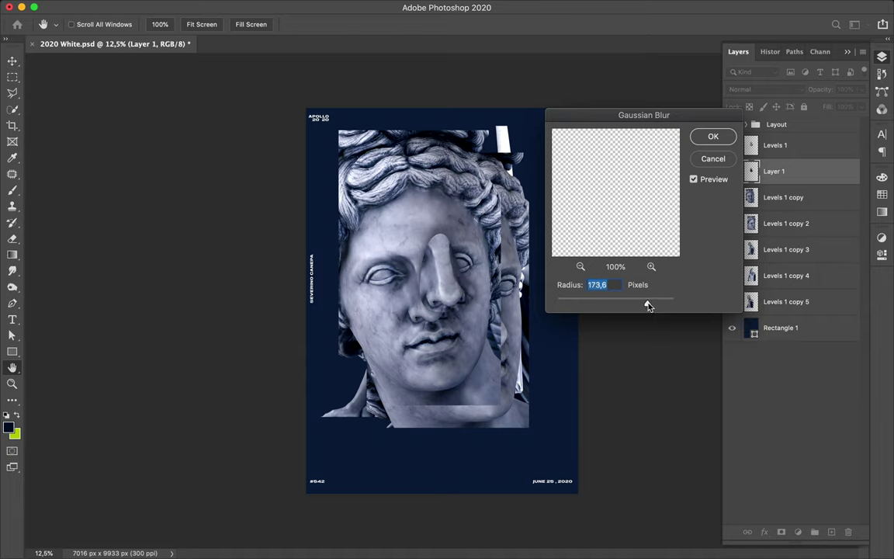
{"action": "left_click", "coordinate": [717, 138]}
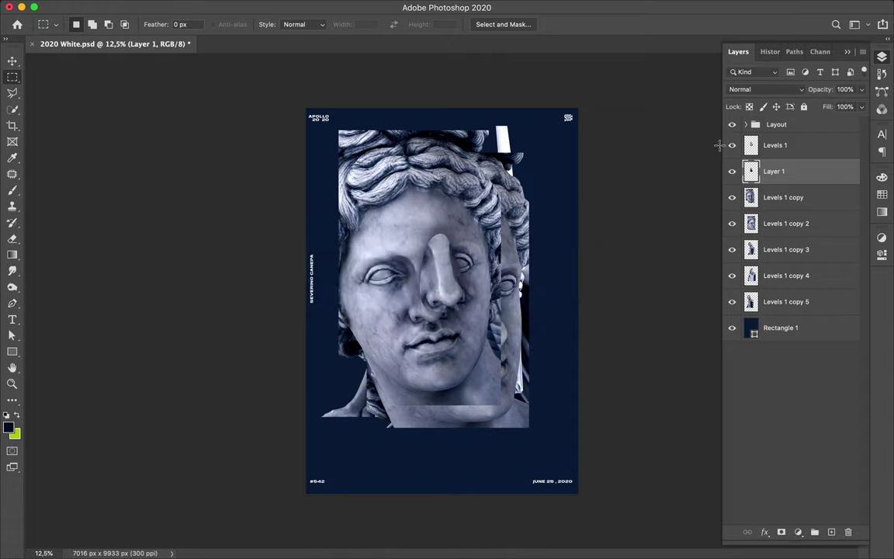
{"action": "key", "text": "Delete"}
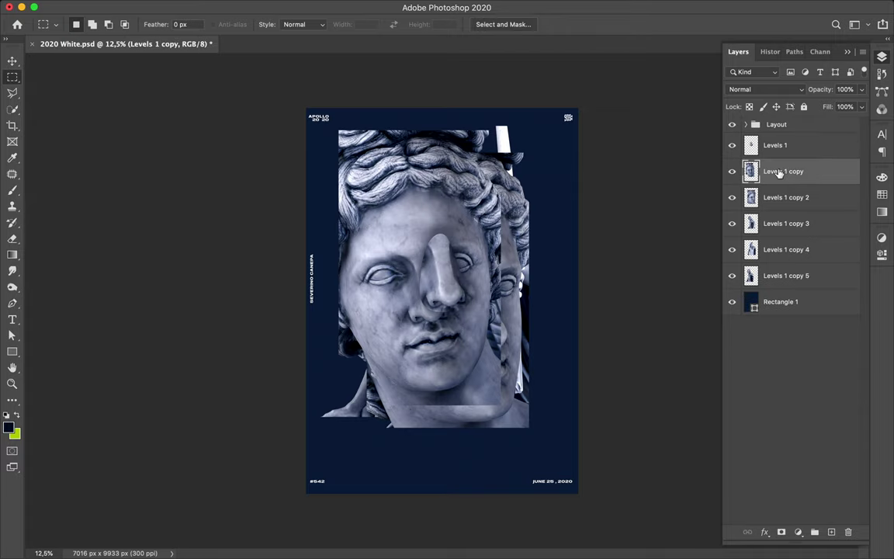
Step: Hide the front face layer and shift the Levels 1 copy 3 statue group left
{"action": "left_click", "coordinate": [732, 170]}
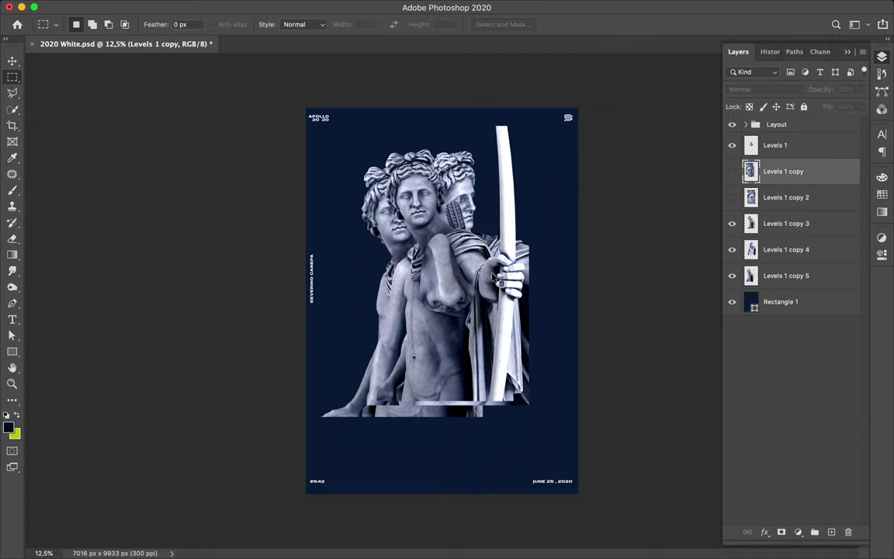
{"action": "left_click", "coordinate": [492, 277], "text": "super"}
{"action": "key", "text": "v"}
{"action": "left_click_drag", "start_coordinate": [447, 319], "coordinate": [438, 291]}
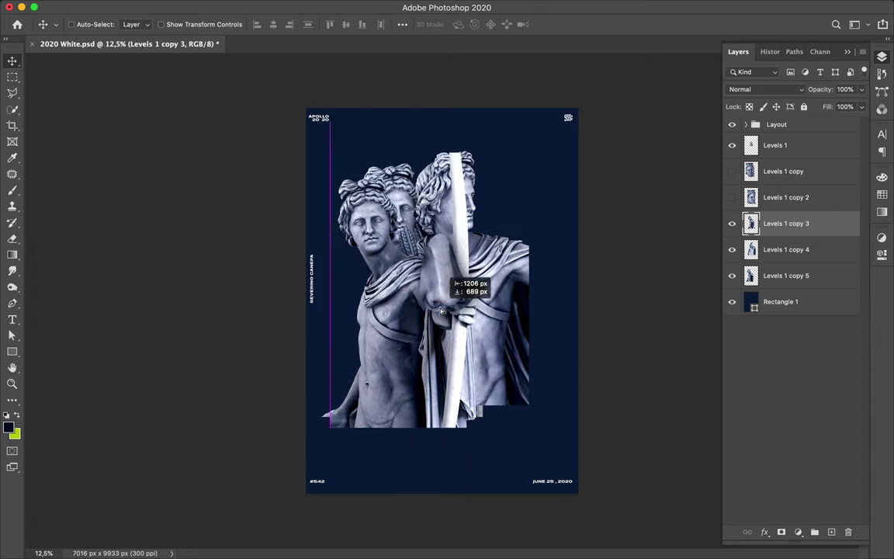
Step: Copy a traced fragment beside the left head to its own shaded layer
{"action": "key", "text": "p"}
{"action": "left_click", "coordinate": [336, 210]}
{"action": "left_click", "coordinate": [363, 211]}
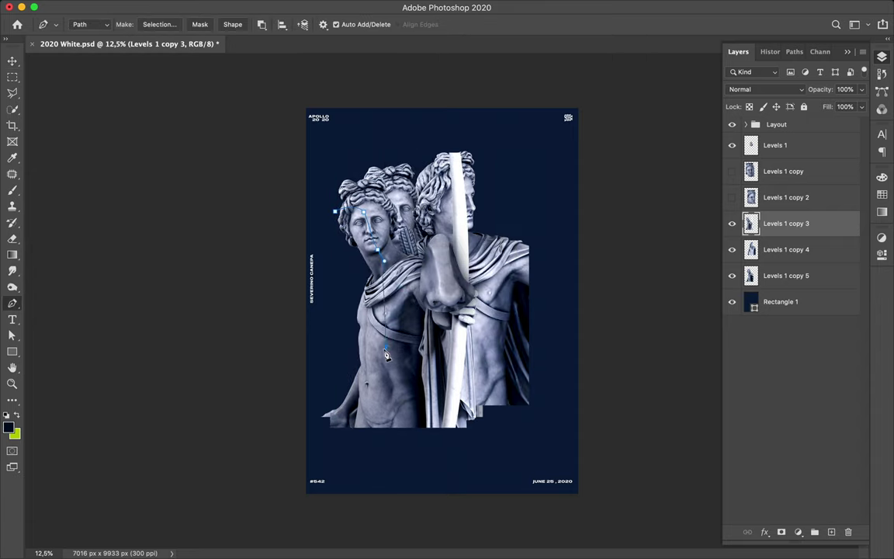
{"action": "left_click", "coordinate": [329, 340]}
{"action": "left_click", "coordinate": [334, 210]}
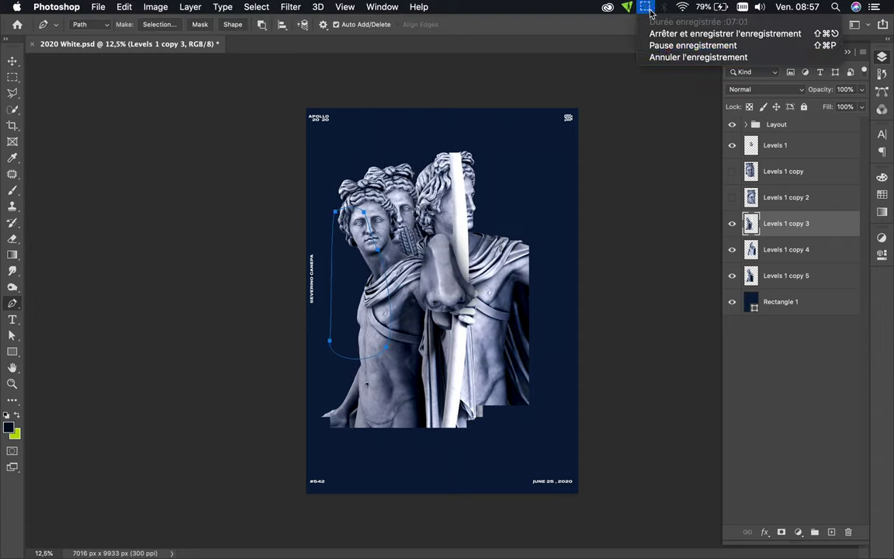
{"action": "key", "text": "super+Return"}
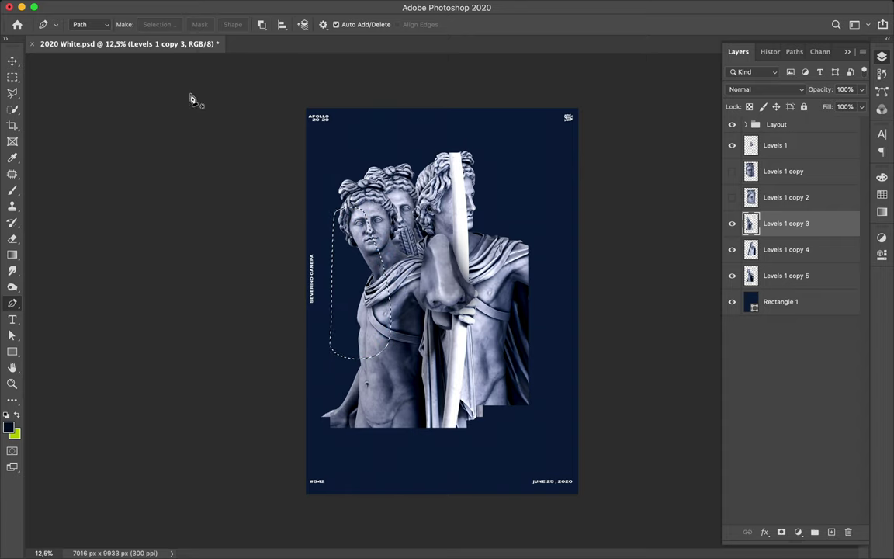
{"action": "key", "text": "super+j"}
{"action": "key", "text": "v"}
{"action": "left_click_drag", "start_coordinate": [339, 341], "coordinate": [403, 291]}
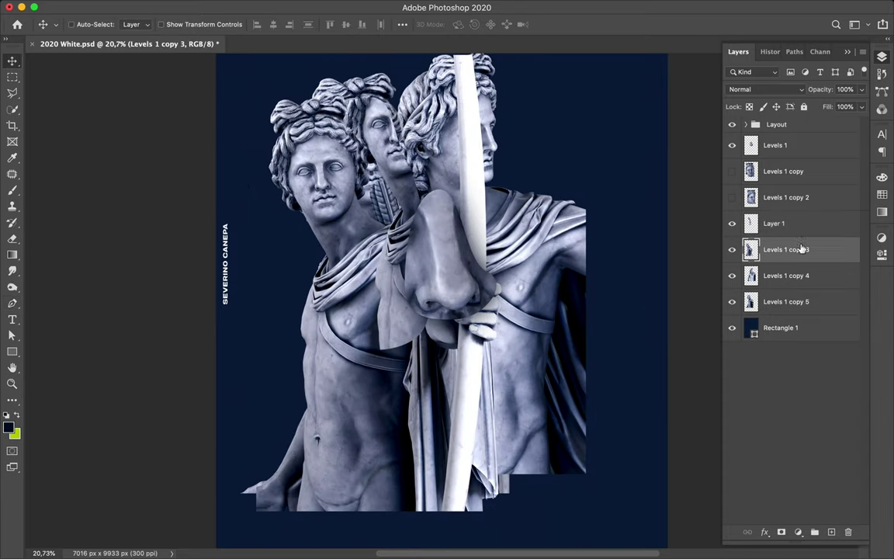
{"action": "key", "text": "b"}
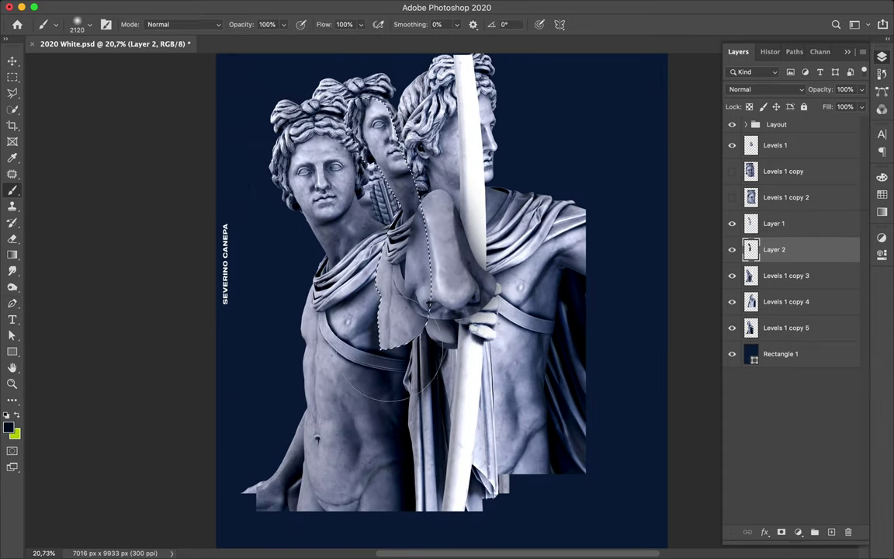
{"action": "key", "text": "m"}
{"action": "key", "text": "super+e"}
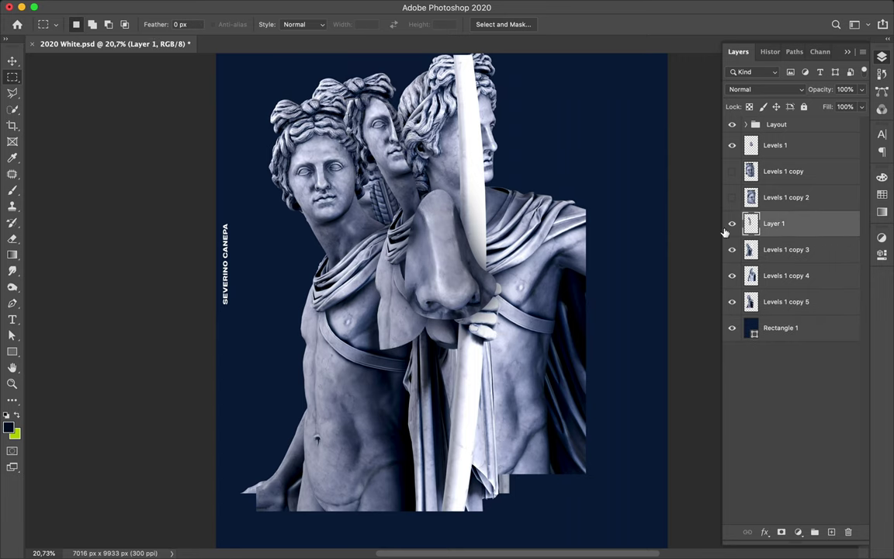
Step: Slide the right statue further right and begin outlining its face
{"action": "key", "text": "v"}
{"action": "left_click_drag", "start_coordinate": [519, 246], "coordinate": [584, 238]}
{"action": "key", "text": "p"}
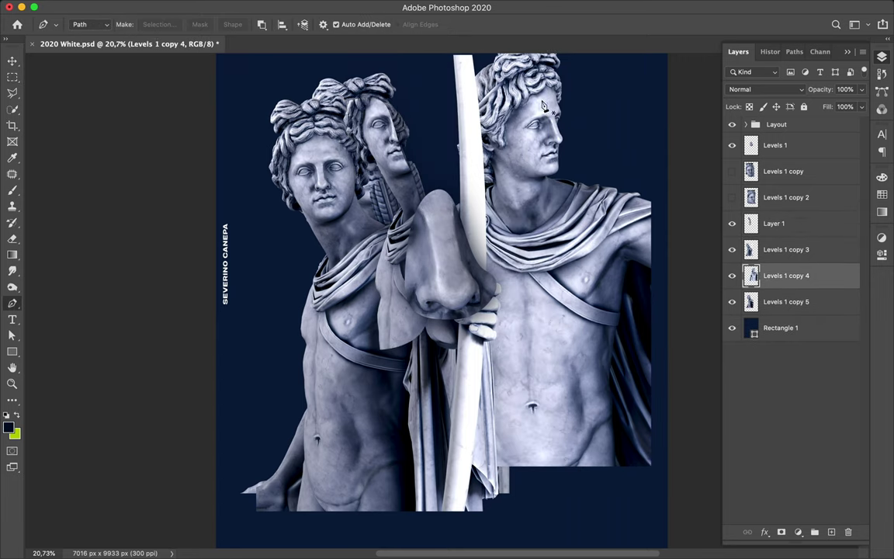
{"action": "left_click_drag", "start_coordinate": [548, 103], "coordinate": [535, 102]}
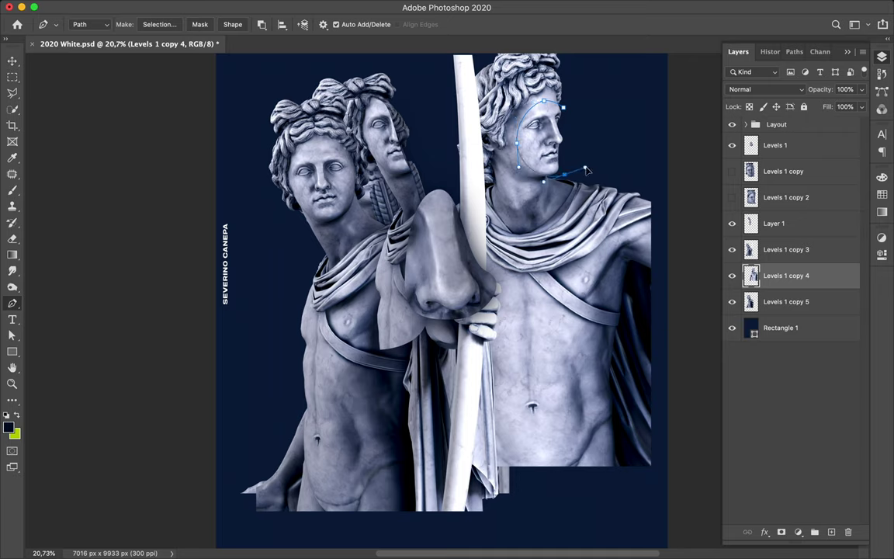
Step: Copy the right statue's face to its own layer and move it left
{"action": "left_click", "coordinate": [567, 116]}
{"action": "key", "text": "ctrl+Return"}
{"action": "key", "text": "ctrl+j"}
{"action": "key", "text": "v"}
{"action": "left_click_drag", "start_coordinate": [543, 132], "coordinate": [429, 112]}
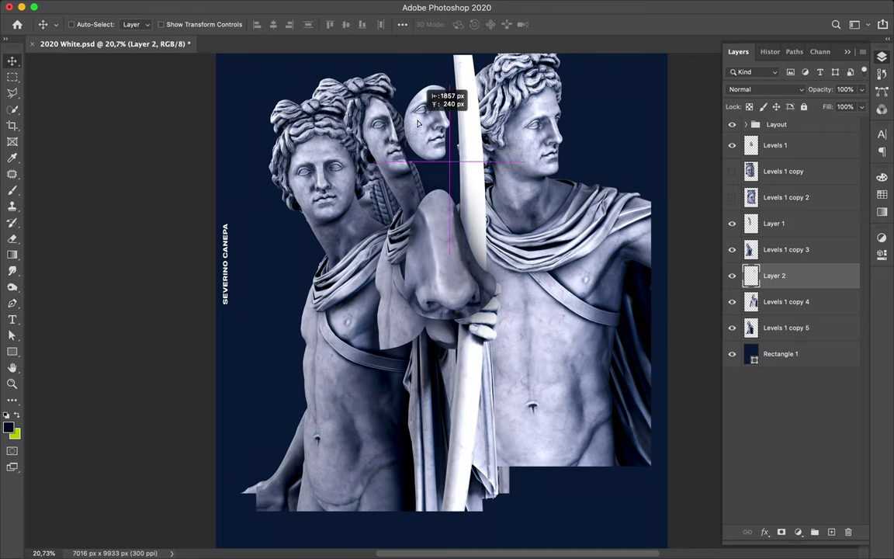
{"action": "left_click", "coordinate": [831, 532]}
{"action": "key", "text": "b"}
{"action": "key", "text": "m"}
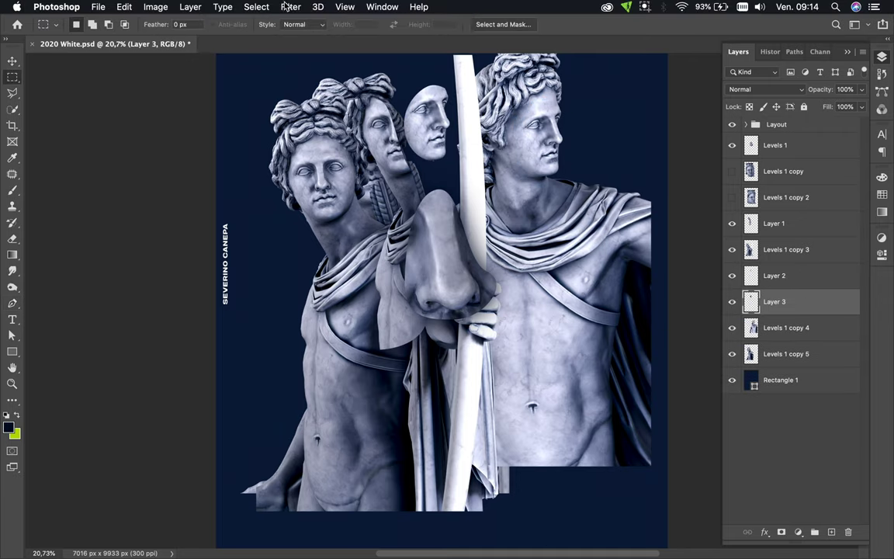
{"action": "key", "text": "v"}
{"action": "key", "text": "Delete"}
Step: Bring the face copy to the front over the middle figure and shift the right statue
{"action": "left_click", "coordinate": [772, 277]}
{"action": "key", "text": "ctrl+shift+bracketright"}
{"action": "mouse_move", "coordinate": [444, 121]}
{"action": "left_mouse_down"}
{"action": "mouse_move", "coordinate": [479, 235]}
{"action": "mouse_move", "coordinate": [480, 227]}
{"action": "left_mouse_up"}
{"action": "left_click_drag", "start_coordinate": [543, 221], "coordinate": [602, 226]}
{"action": "key", "text": "p"}
{"action": "left_click", "coordinate": [506, 229]}
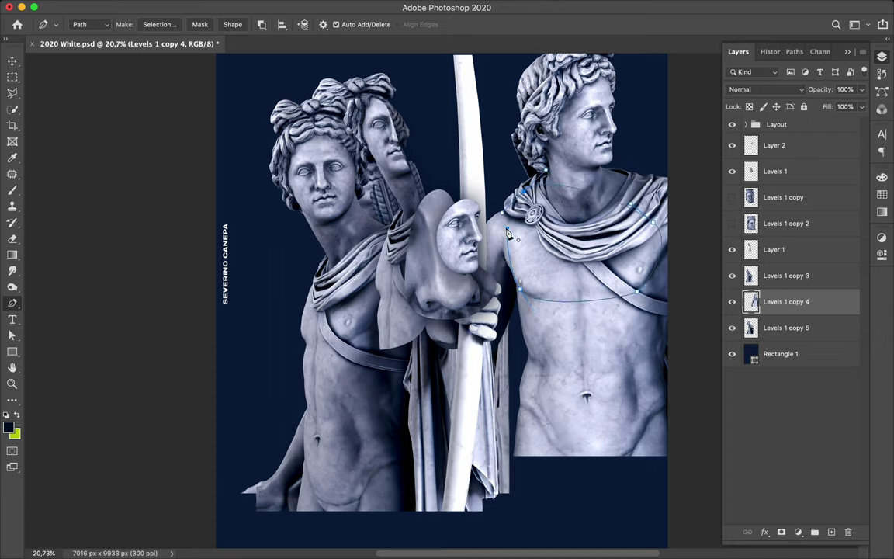
Step: Copy the traced shoulder to a new layer and move it onto the left statue
{"action": "left_click", "coordinate": [159, 24]}
{"action": "left_click", "coordinate": [523, 224]}
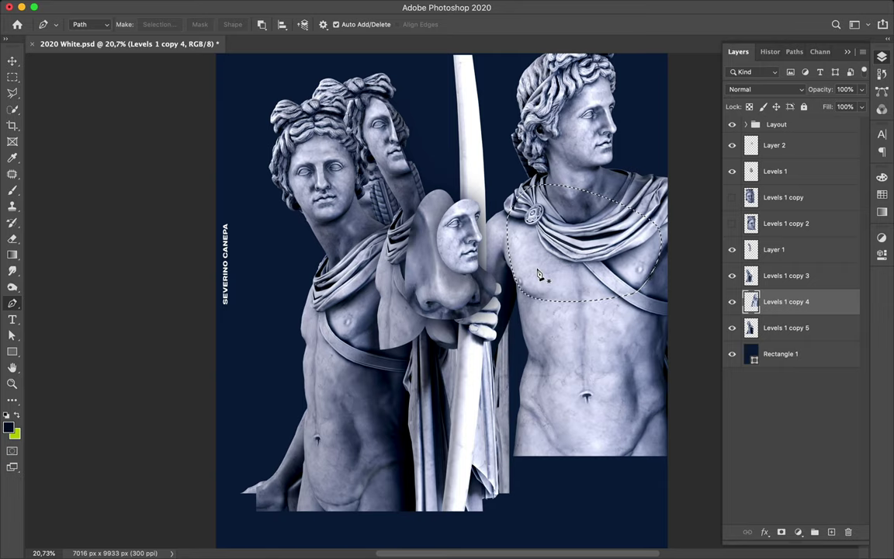
{"action": "key", "text": "v"}
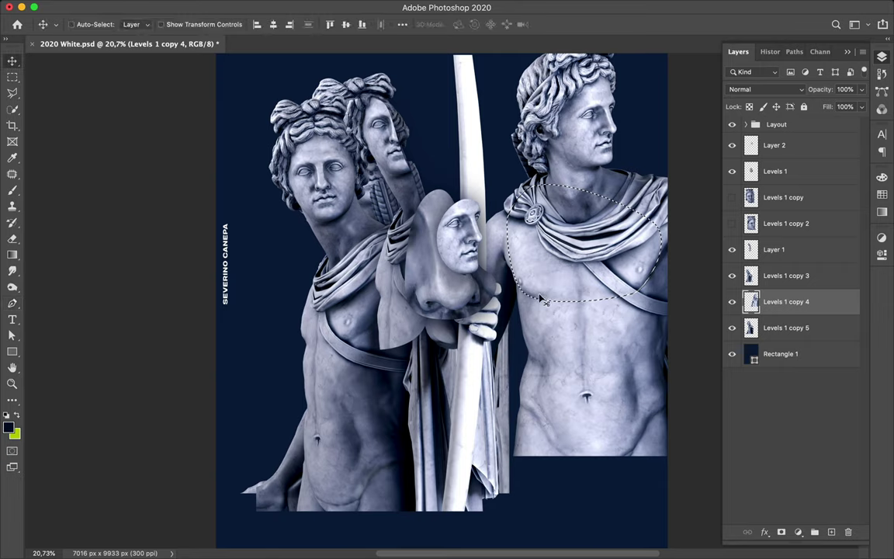
{"action": "key", "text": "ctrl+j"}
{"action": "left_click_drag", "start_coordinate": [676, 318], "coordinate": [381, 272]}
Step: Paint a black shadow on a new layer beneath and soften it with Gaussian Blur
{"action": "left_click", "coordinate": [751, 301], "text": "ctrl"}
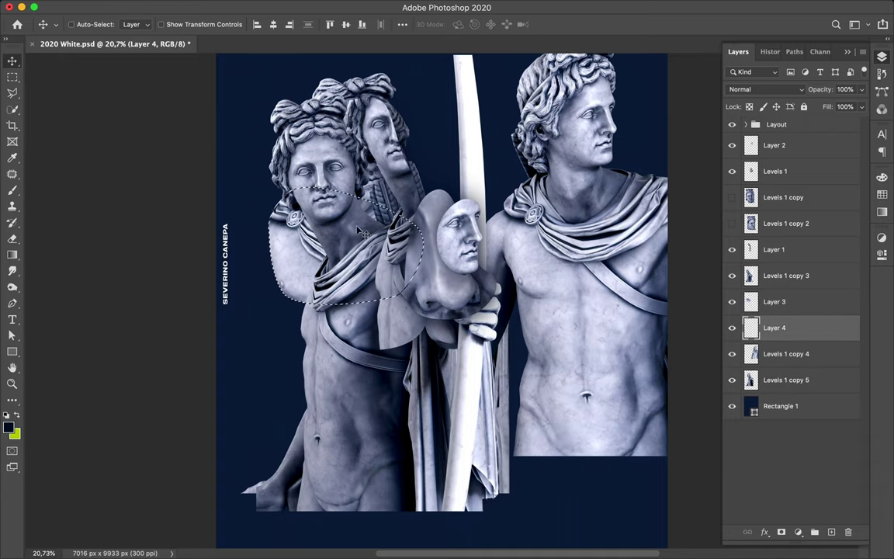
{"action": "key", "text": "b"}
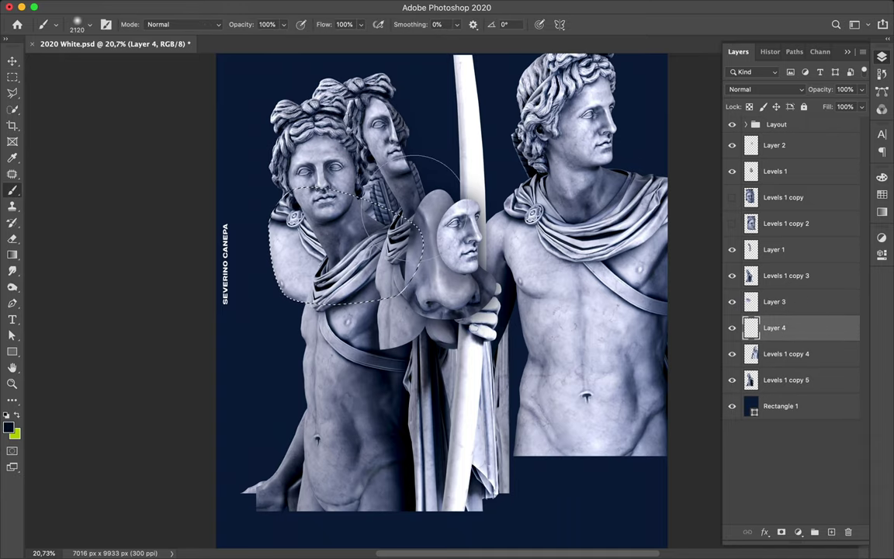
{"action": "left_click_drag", "start_coordinate": [365, 225], "coordinate": [310, 233]}
{"action": "key", "text": "ctrl+d"}
{"action": "key", "text": "v"}
{"action": "left_click", "coordinate": [304, 8]}
{"action": "left_click", "coordinate": [306, 20]}
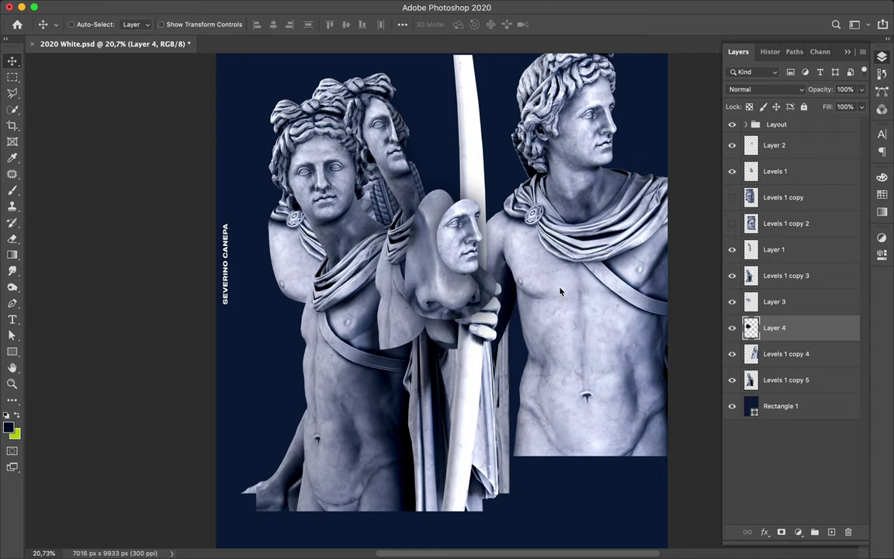
Step: Merge the shadow into the shoulder piece, reorder layers and lower it onto the left chest
{"action": "left_click", "coordinate": [775, 303], "text": "shift"}
{"action": "key", "text": "ctrl+e"}
{"action": "left_click_drag", "start_coordinate": [788, 225], "coordinate": [786, 191]}
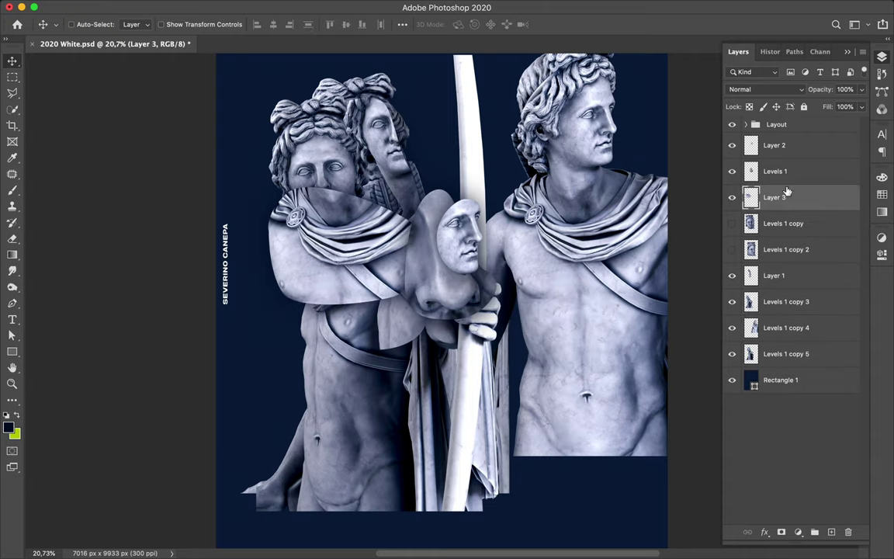
{"action": "left_click_drag", "start_coordinate": [776, 275], "coordinate": [766, 195]}
{"action": "left_click_drag", "start_coordinate": [361, 247], "coordinate": [388, 225]}
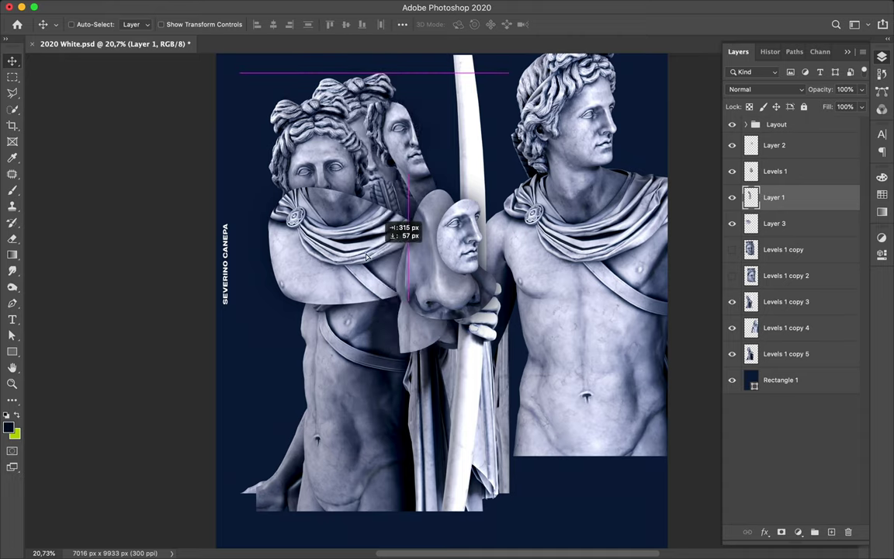
{"action": "left_click_drag", "start_coordinate": [326, 241], "coordinate": [366, 310]}
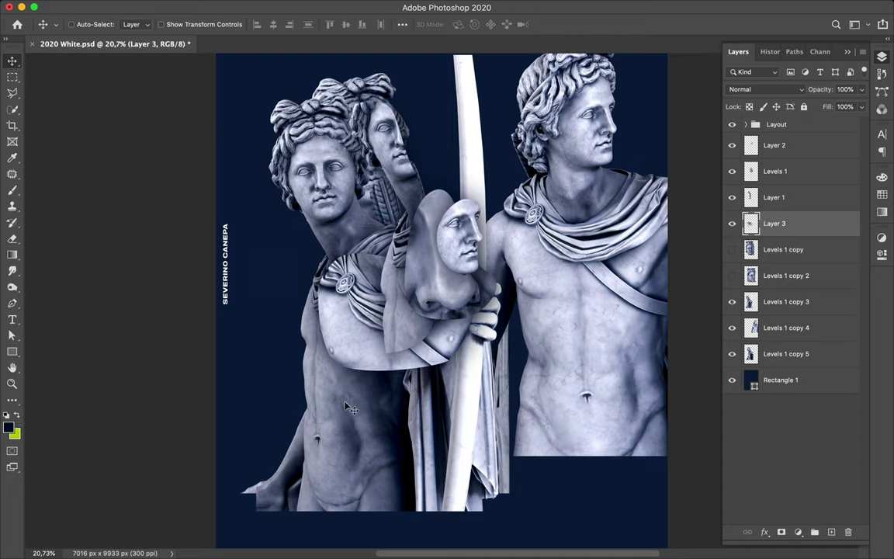
Step: Copy a tall torso rectangle to a new layer with blurred shading, and raise it
{"action": "key", "text": "m"}
{"action": "left_click_drag", "start_coordinate": [316, 317], "coordinate": [378, 513]}
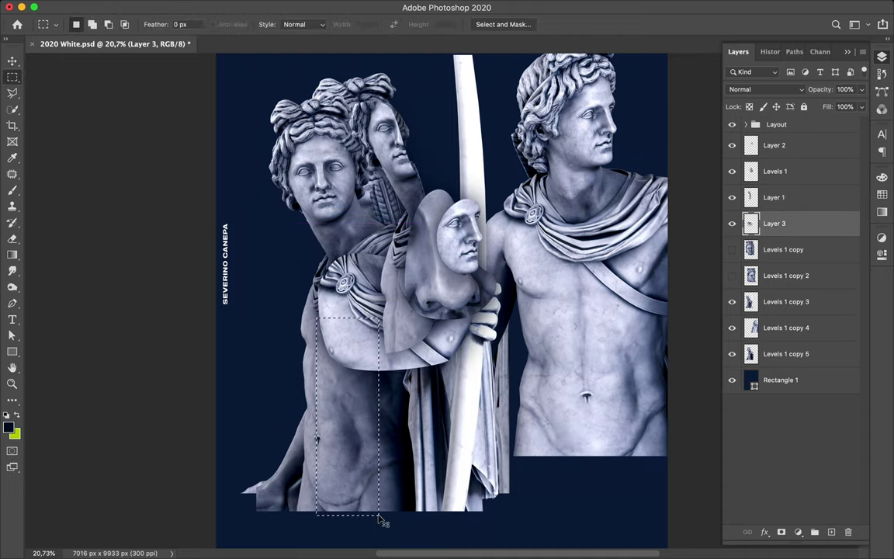
{"action": "left_click", "coordinate": [596, 290], "text": "ctrl"}
{"action": "key", "text": "ctrl+j"}
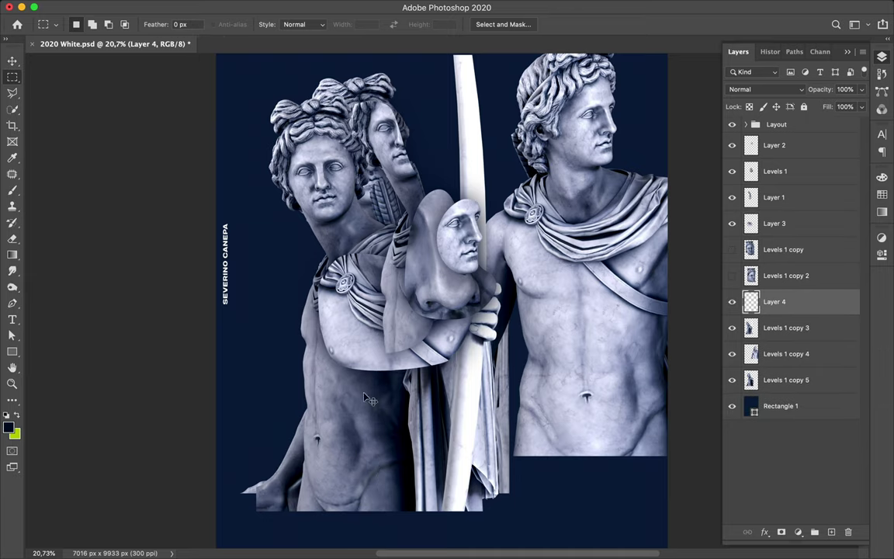
{"action": "key", "text": "alt+bracketleft"}
{"action": "key", "text": "ctrl+shift+alt+n"}
{"action": "key", "text": "b"}
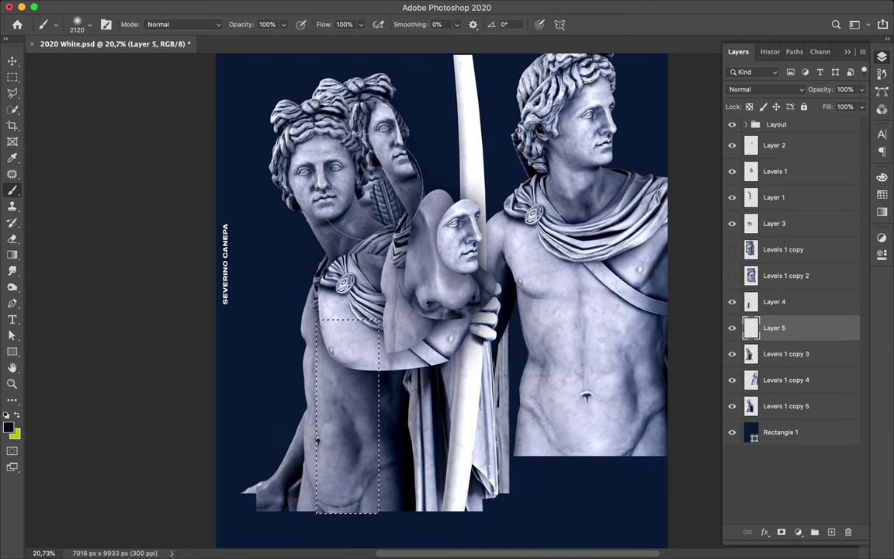
{"action": "key", "text": "m"}
{"action": "left_click", "coordinate": [344, 6]}
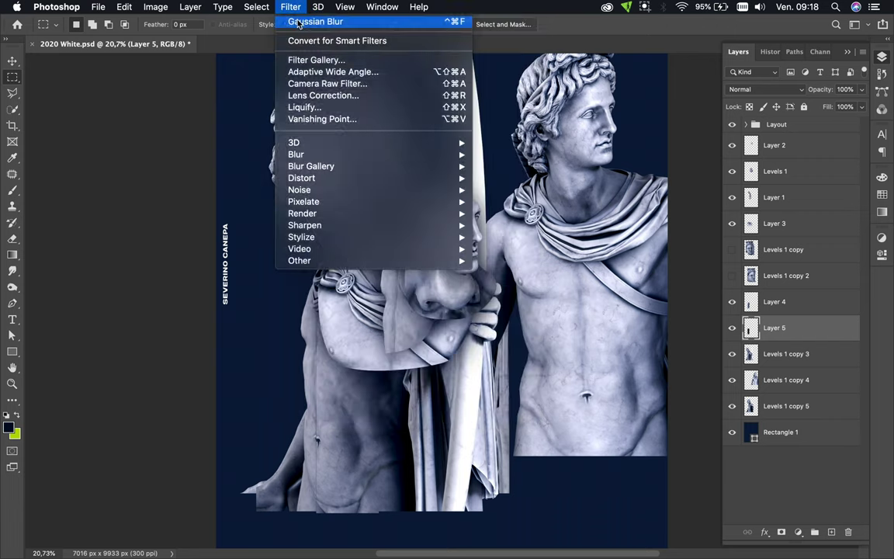
{"action": "left_click", "coordinate": [291, 6]}
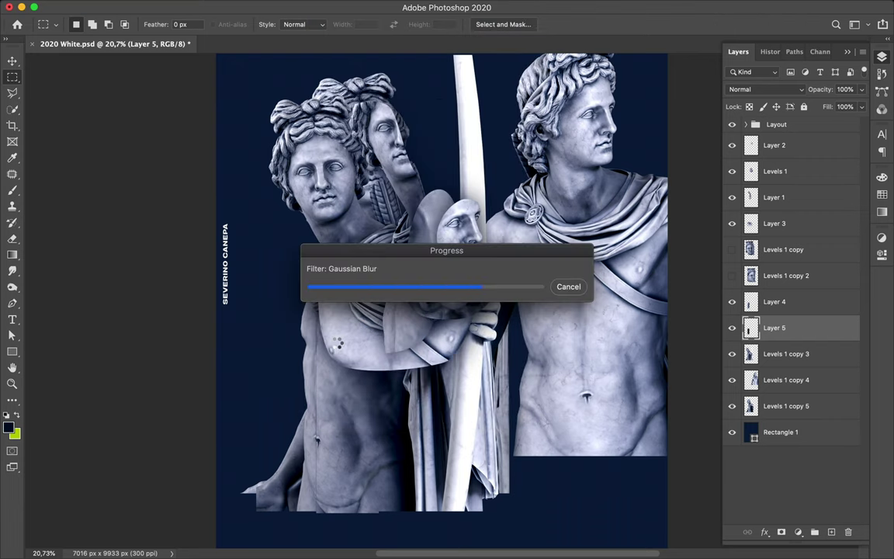
{"action": "key", "text": "v"}
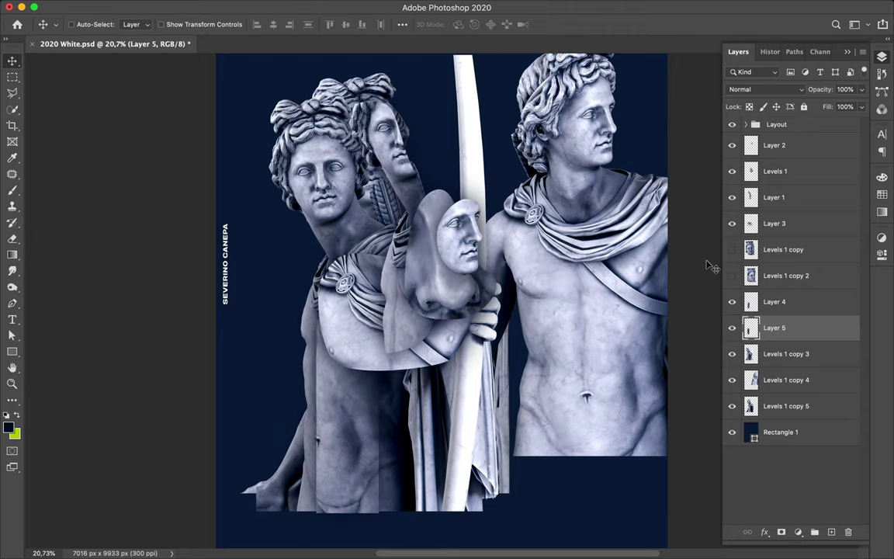
{"action": "key", "text": "ctrl+e"}
{"action": "left_click_drag", "start_coordinate": [782, 306], "coordinate": [778, 247]}
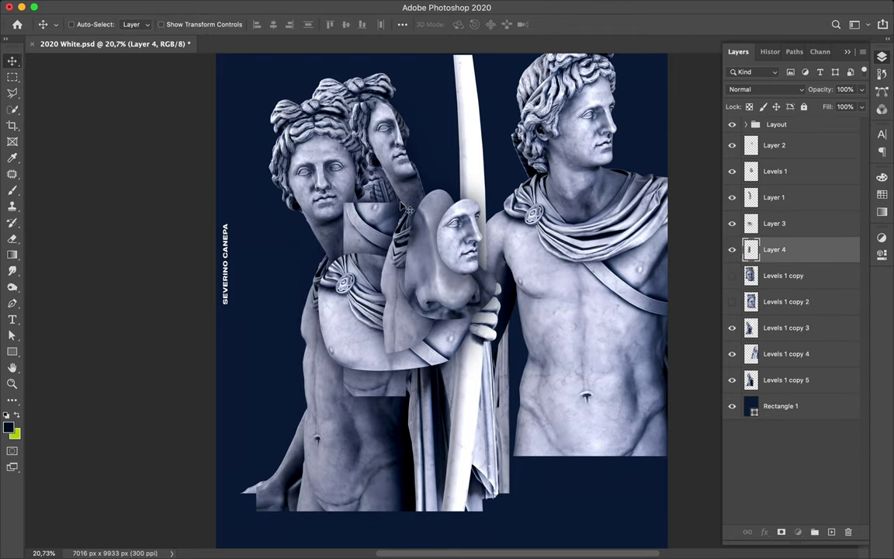
Step: Duplicate the torso strip to the centre and pixelate it with Mosaic, cell size 142
{"action": "left_click_drag", "start_coordinate": [370, 226], "coordinate": [491, 182]}
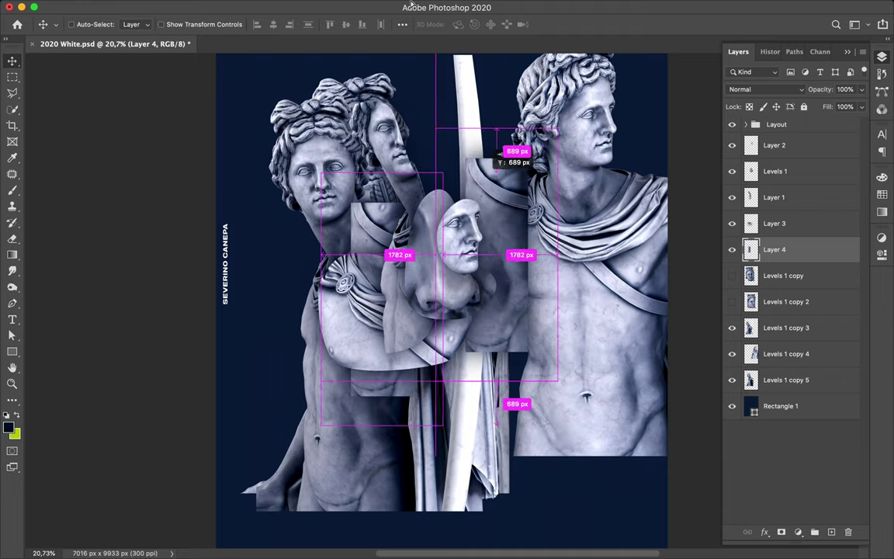
{"action": "left_click", "coordinate": [290, 6]}
{"action": "mouse_move", "coordinate": [304, 201]}
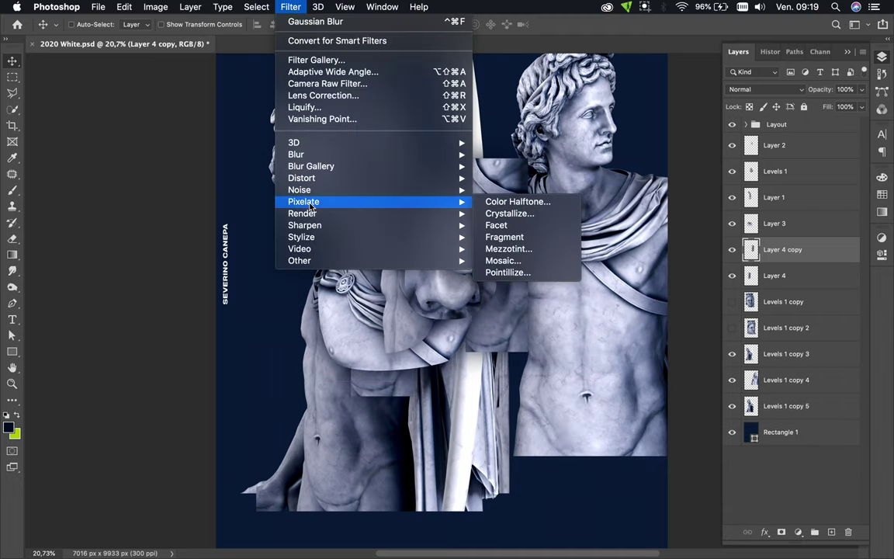
{"action": "left_click", "coordinate": [505, 260]}
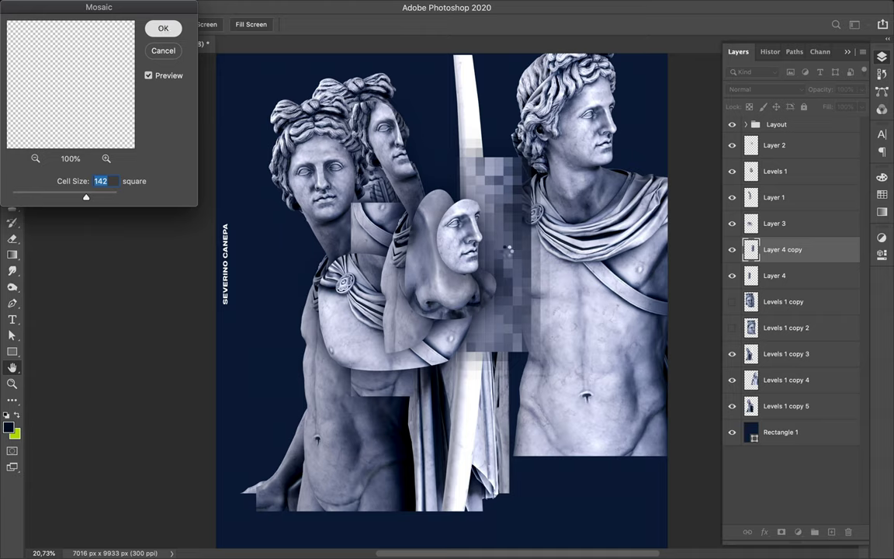
{"action": "key", "text": "Return"}
{"action": "left_click_drag", "start_coordinate": [464, 225], "coordinate": [441, 252]}
Step: Move the right statue left and down, then copy a circular chest area to a new layer
{"action": "left_click", "coordinate": [613, 288], "text": "super"}
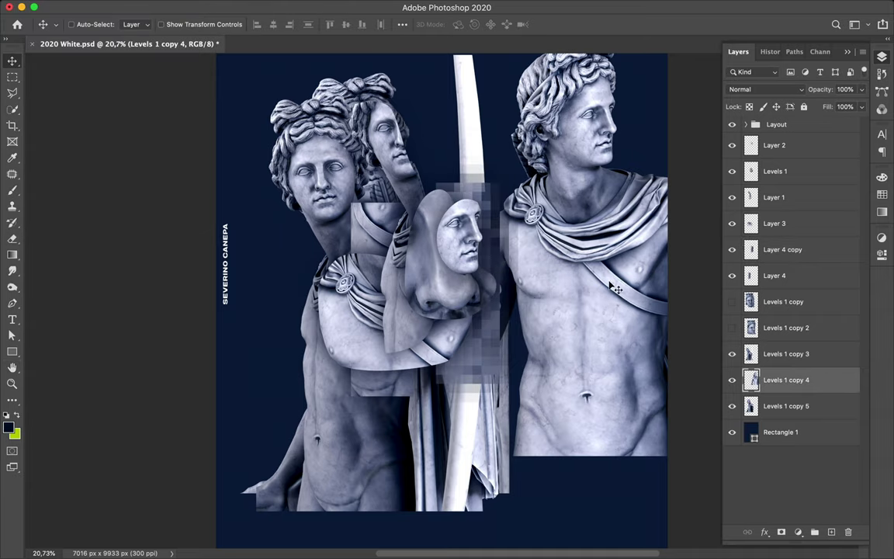
{"action": "left_click_drag", "start_coordinate": [613, 287], "coordinate": [590, 322]}
{"action": "key", "text": "u"}
{"action": "key", "text": "m"}
{"action": "mouse_move", "coordinate": [553, 297]}
{"action": "left_mouse_down"}
{"action": "mouse_move", "coordinate": [631, 401]}
{"action": "mouse_move", "coordinate": [579, 374]}
{"action": "left_mouse_up"}
{"action": "key", "text": "super+j"}
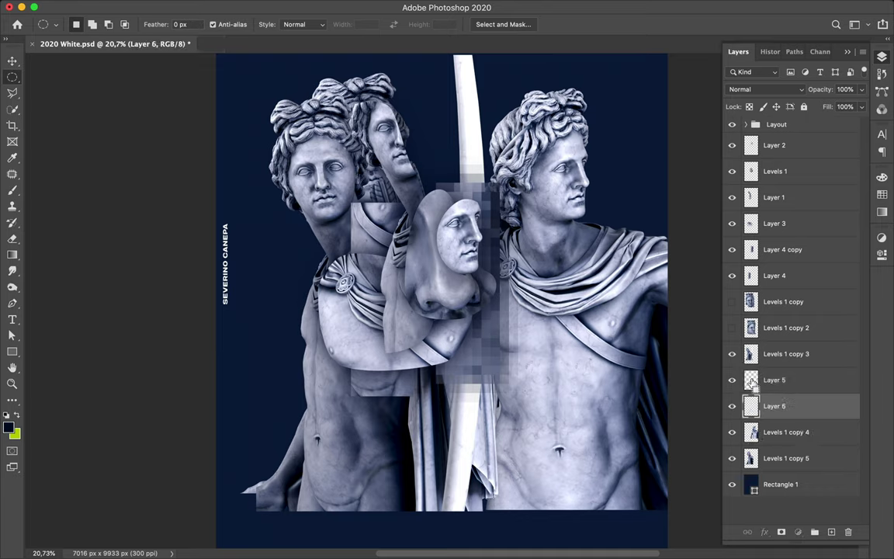
Step: Apply a 173,6 px Gaussian Blur to the Layer 6 chest-patch piece
{"action": "key", "text": "b"}
{"action": "key", "text": "m"}
{"action": "key", "text": "v"}
{"action": "left_click", "coordinate": [290, 6]}
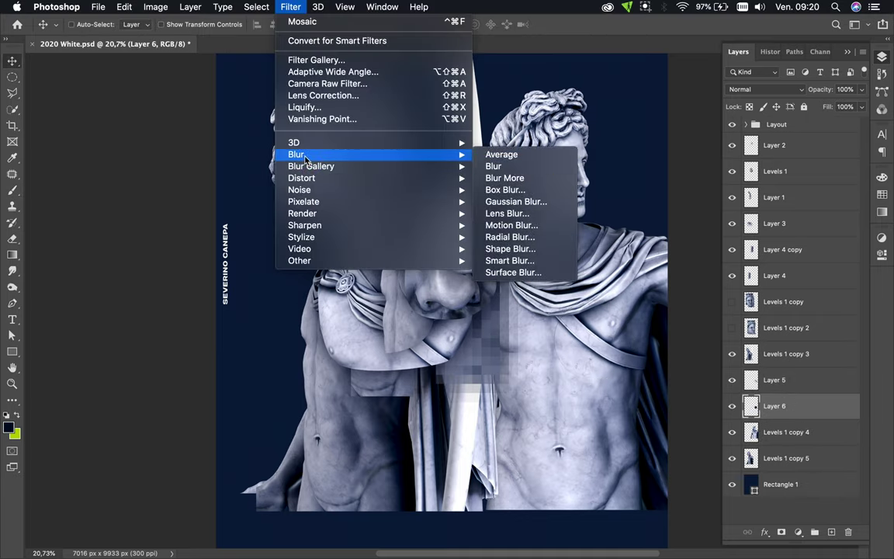
{"action": "left_click", "coordinate": [512, 213]}
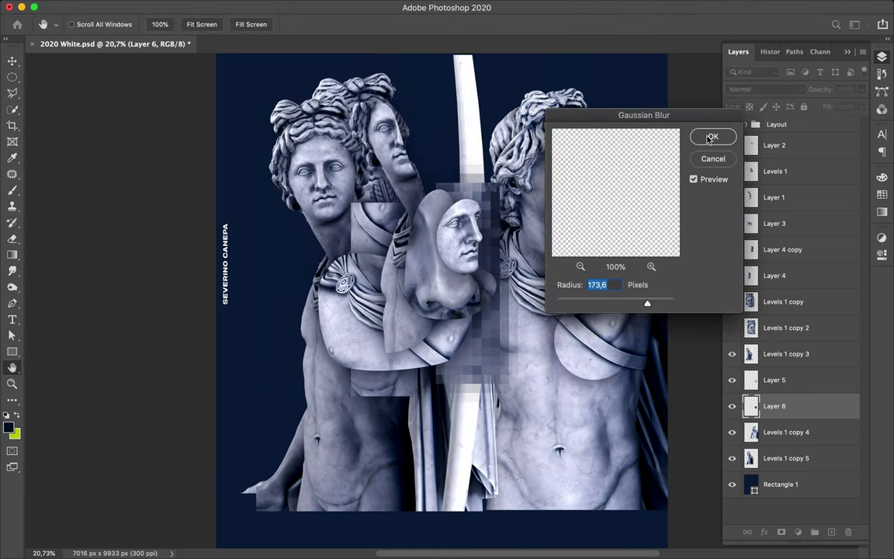
{"action": "left_click", "coordinate": [708, 137]}
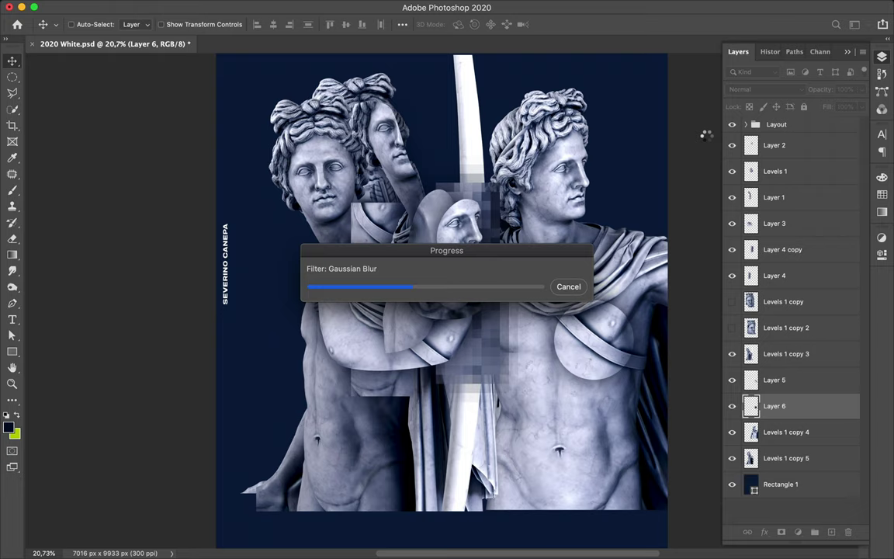
Step: Merge Layer 6 down into Layer 5 and Alt-drag a duplicate of the merged piece
{"action": "left_click", "coordinate": [800, 380], "text": "shift"}
{"action": "key", "text": "ctrl+e"}
{"action": "mouse_move", "coordinate": [439, 253]}
{"action": "left_mouse_down"}
{"action": "mouse_move", "coordinate": [524, 310]}
{"action": "mouse_move", "coordinate": [381, 281]}
{"action": "left_mouse_up"}
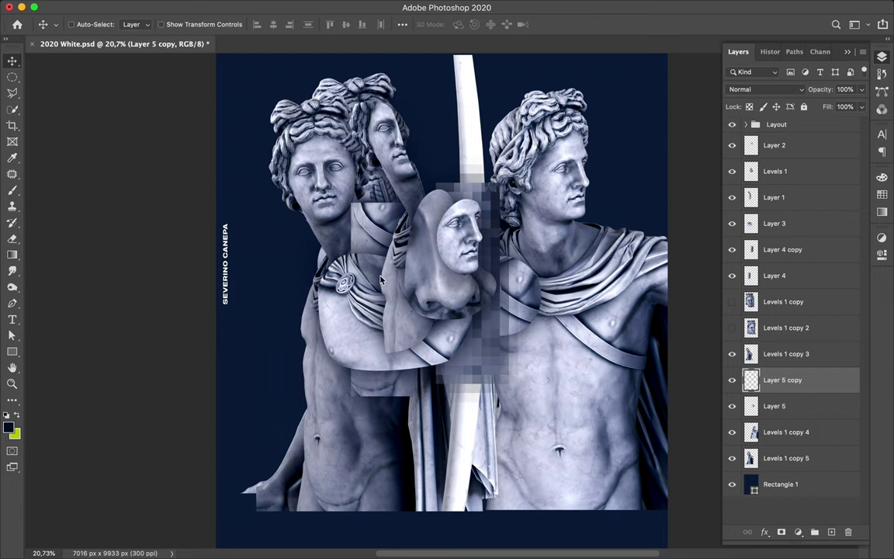
Step: Pen-trace a slanted lips-and-nose region on the large face and paste it onto its own layer
{"action": "key", "text": "p"}
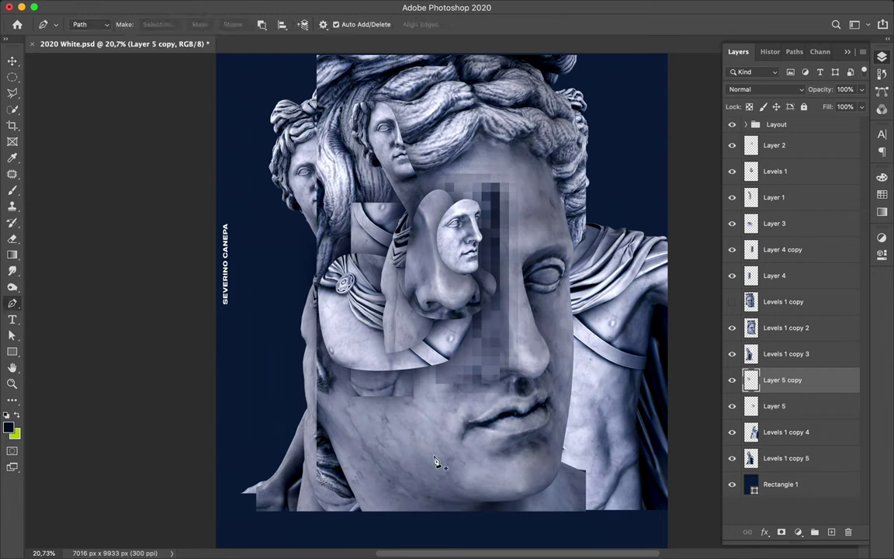
{"action": "left_click_drag", "start_coordinate": [434, 520], "coordinate": [424, 392]}
{"action": "left_click_drag", "start_coordinate": [471, 288], "coordinate": [533, 230]}
{"action": "left_click", "coordinate": [434, 520]}
{"action": "right_click", "coordinate": [434, 519]}
{"action": "left_click", "coordinate": [513, 222]}
{"action": "key", "text": "ctrl+c"}
{"action": "key", "text": "Return"}
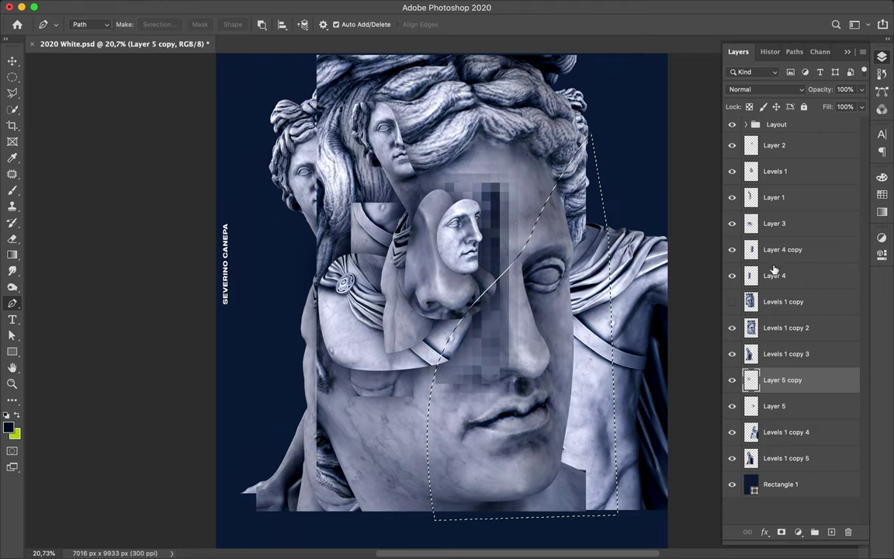
{"action": "left_click", "coordinate": [776, 328]}
{"action": "key", "text": "ctrl+c"}
{"action": "key", "text": "ctrl+v"}
Step: Hide the large face and Levels 1 copy 3, 4, 5 statues, then place the slice below Layer 5
{"action": "left_click", "coordinate": [732, 353]}
{"action": "key", "text": "v"}
{"action": "mouse_move", "coordinate": [538, 391]}
{"action": "left_mouse_down"}
{"action": "mouse_move", "coordinate": [548, 396]}
{"action": "mouse_move", "coordinate": [493, 365]}
{"action": "left_mouse_up"}
{"action": "left_click", "coordinate": [732, 380]}
{"action": "left_click", "coordinate": [732, 458]}
{"action": "left_click", "coordinate": [732, 484]}
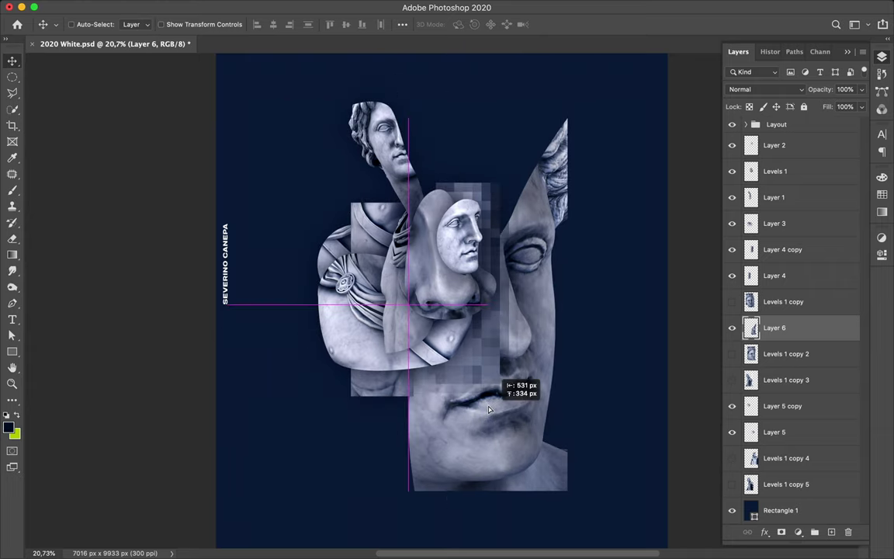
{"action": "left_click_drag", "start_coordinate": [803, 362], "coordinate": [799, 446]}
{"action": "left_click_drag", "start_coordinate": [481, 437], "coordinate": [525, 491]}
Step: Trace a path over the pointed hair shard and delete it from the face slice
{"action": "key", "text": "p"}
{"action": "left_click", "coordinate": [555, 244]}
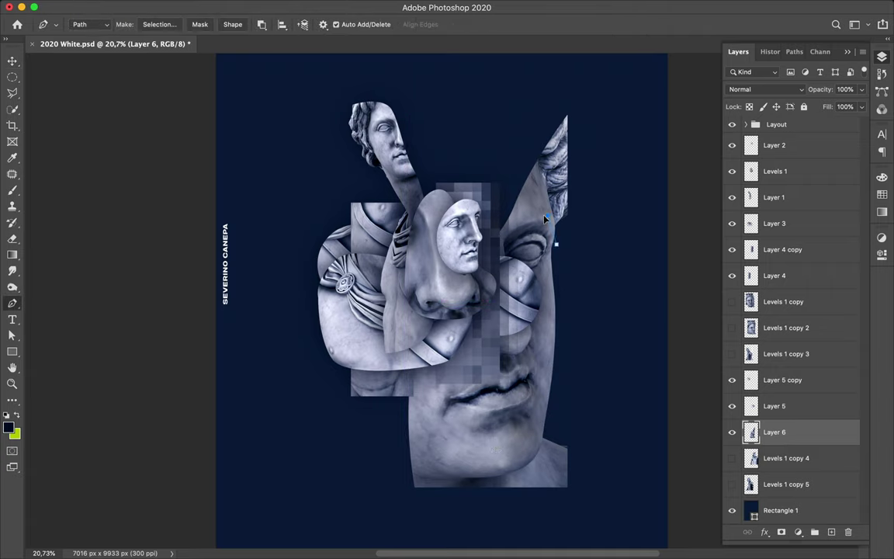
{"action": "left_click", "coordinate": [158, 24]}
{"action": "key", "text": "Return"}
{"action": "key", "text": "Delete"}
{"action": "key", "text": "m"}
{"action": "key", "text": "ctrl+d"}
{"action": "key", "text": "v"}
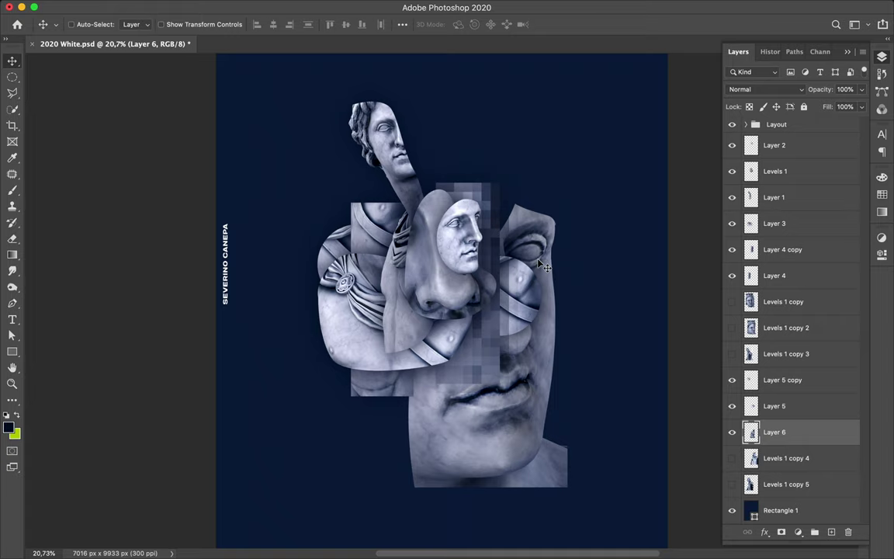
Step: Duplicate Levels 1 copy to the bottom of the stack and hide the original
{"action": "left_click", "coordinate": [732, 301]}
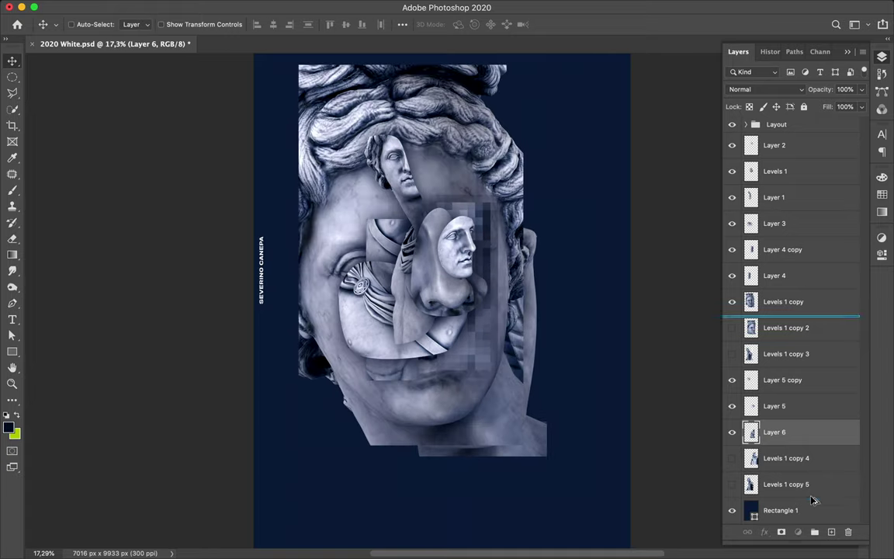
{"action": "left_click_drag", "start_coordinate": [784, 301], "coordinate": [784, 501]}
{"action": "left_click", "coordinate": [731, 301]}
{"action": "left_click_drag", "start_coordinate": [528, 148], "coordinate": [529, 165]}
Step: Scale the bottom face copy about 141% to fill the full poster height
{"action": "key", "text": "ctrl+t"}
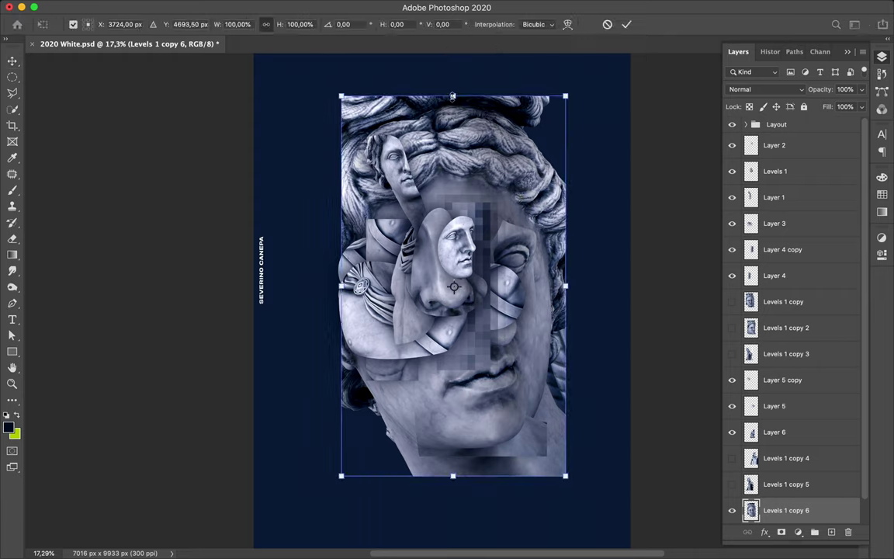
{"action": "mouse_move", "coordinate": [453, 94]}
{"action": "left_mouse_down"}
{"action": "mouse_move", "coordinate": [450, 53]}
{"action": "mouse_move", "coordinate": [521, 47]}
{"action": "left_mouse_up"}
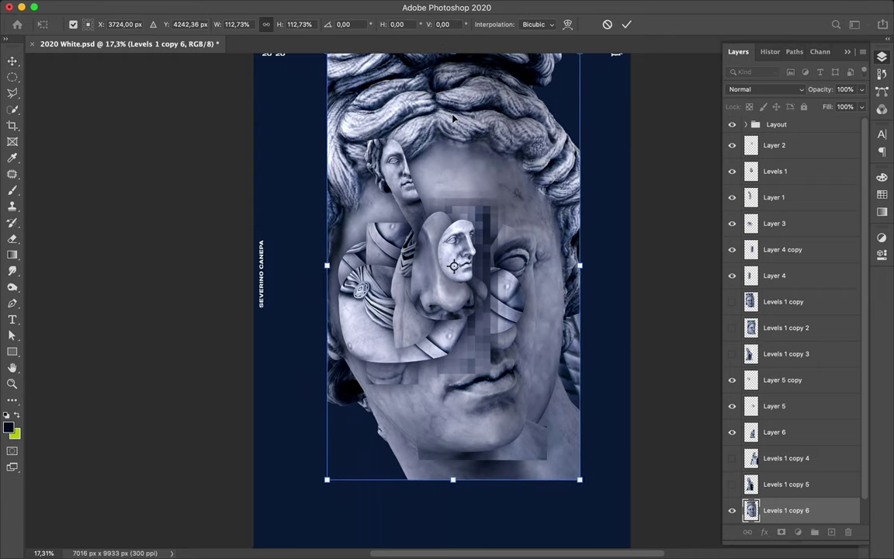
{"action": "scroll", "coordinate": [440, 279], "scroll_direction": "down", "scroll_amount": 2}
{"action": "left_click_drag", "start_coordinate": [452, 90], "coordinate": [452, 77]}
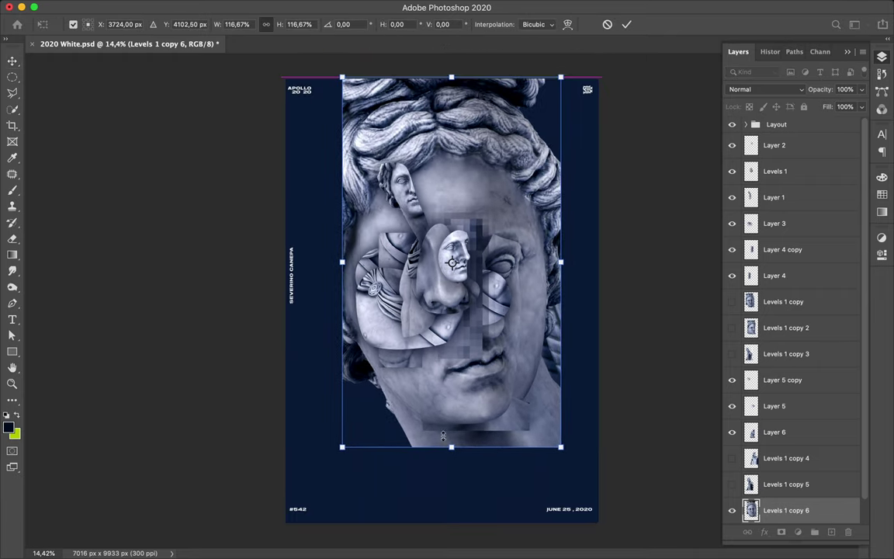
{"action": "left_click_drag", "start_coordinate": [456, 516], "coordinate": [454, 525]}
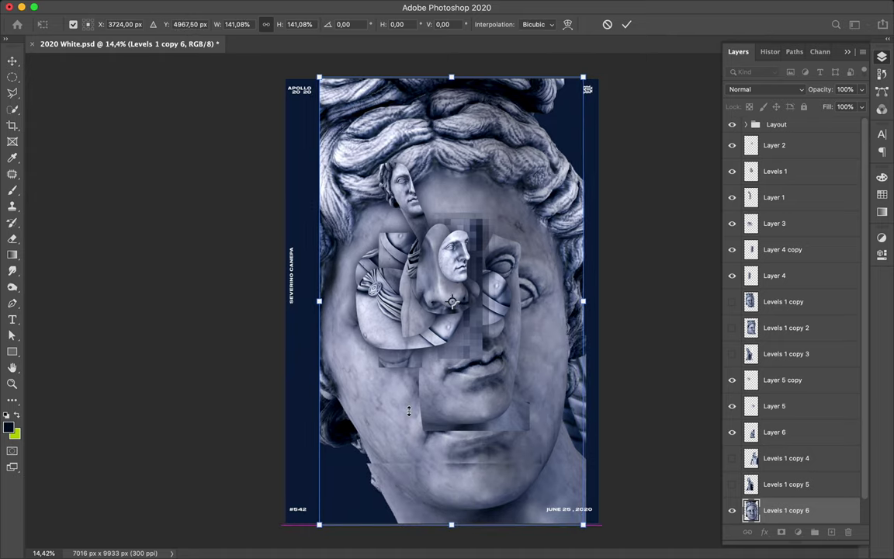
{"action": "key", "text": "Return"}
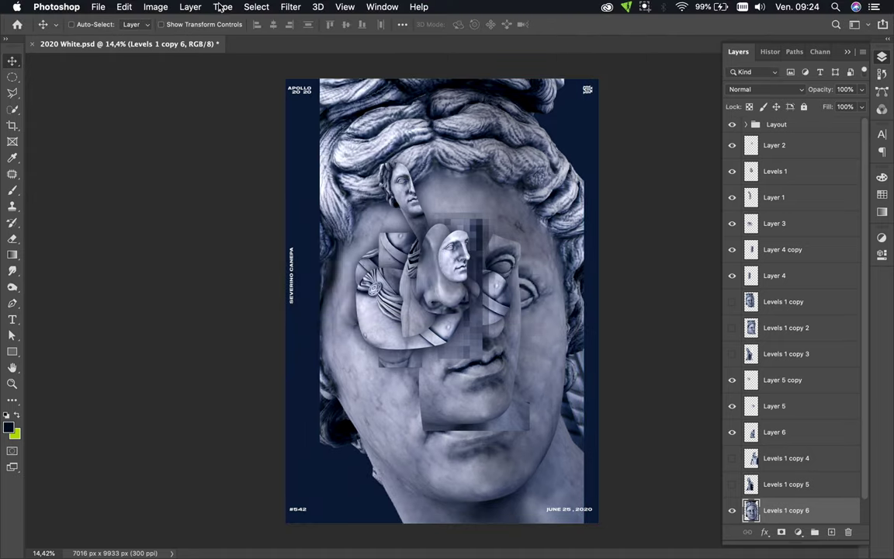
{"action": "left_click", "coordinate": [291, 7]}
{"action": "mouse_move", "coordinate": [303, 202]}
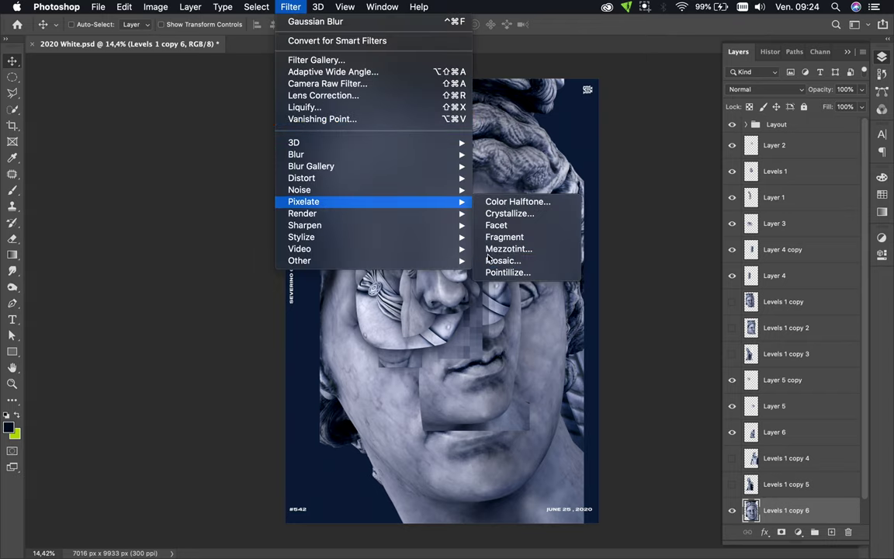
Step: Pixelate the background face with a Mosaic of cell size 200
{"action": "left_click", "coordinate": [506, 262]}
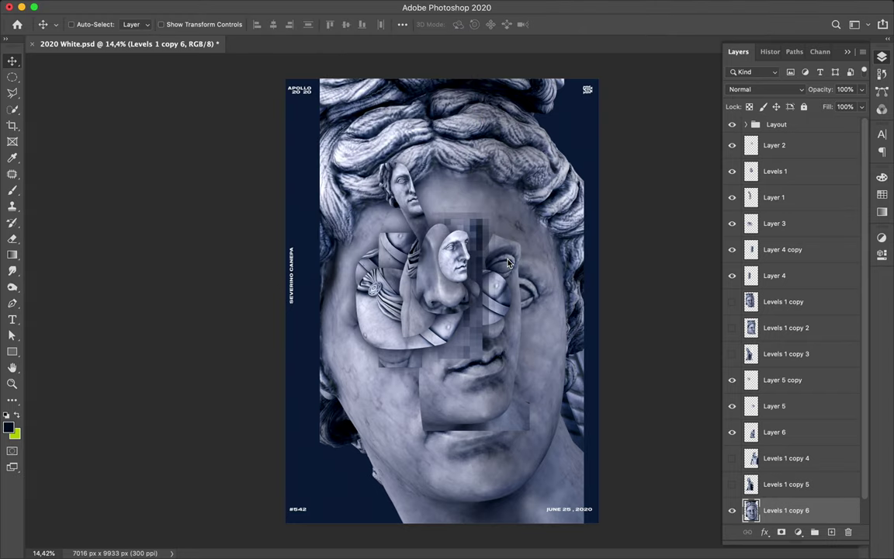
{"action": "left_click_drag", "start_coordinate": [79, 179], "coordinate": [149, 169]}
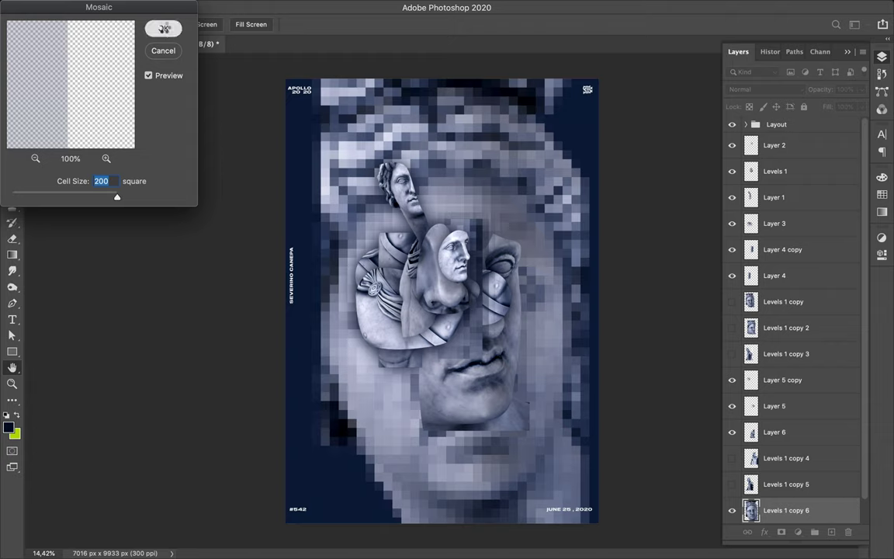
{"action": "key", "text": "Return"}
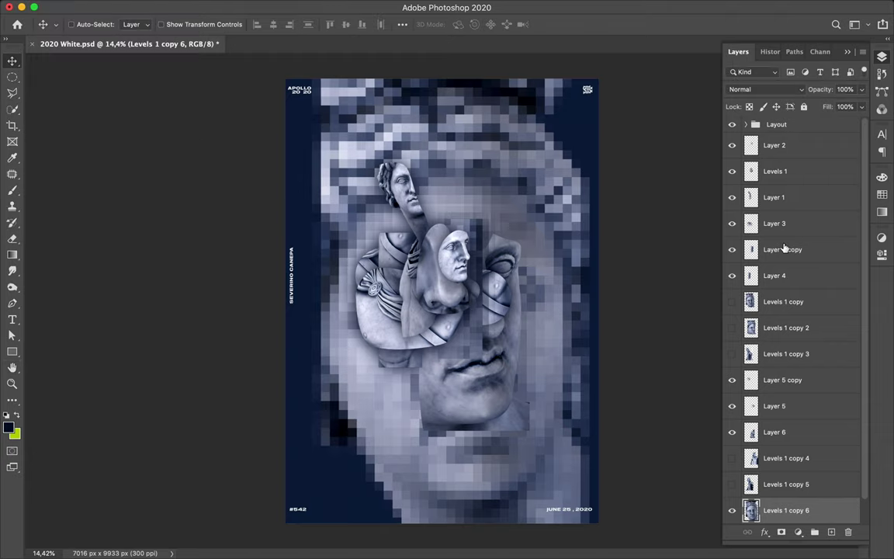
Step: Set the background face layer to Color Dodge blend mode with 30% fill
{"action": "left_click", "coordinate": [790, 92]}
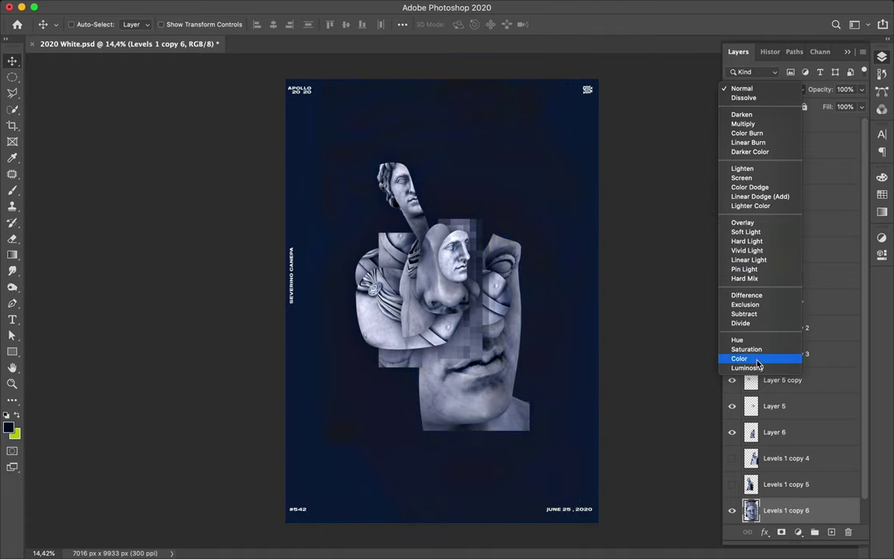
{"action": "left_click", "coordinate": [749, 187]}
{"action": "mouse_move", "coordinate": [861, 106]}
{"action": "left_mouse_down"}
{"action": "mouse_move", "coordinate": [811, 126]}
{"action": "mouse_move", "coordinate": [823, 125]}
{"action": "left_mouse_up"}
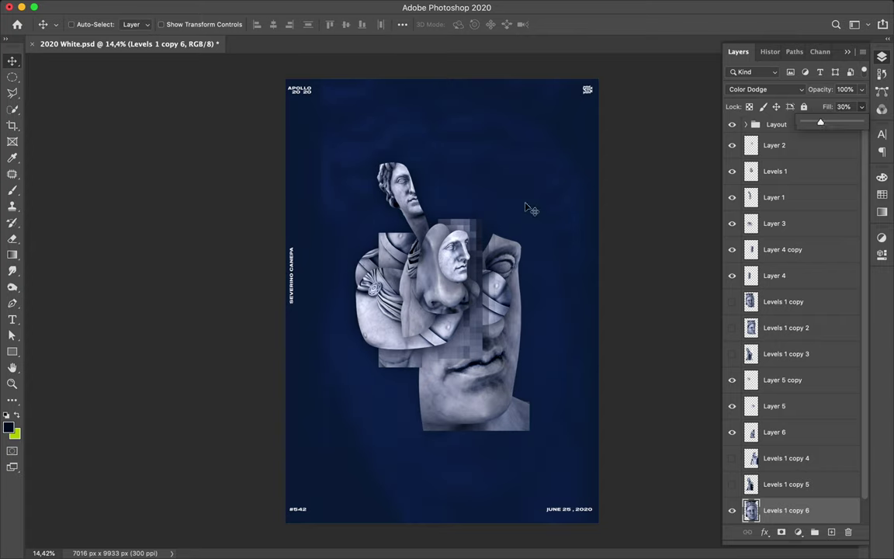
{"action": "scroll", "coordinate": [806, 364], "scroll_direction": "down", "scroll_amount": 1}
{"action": "key", "text": "p"}
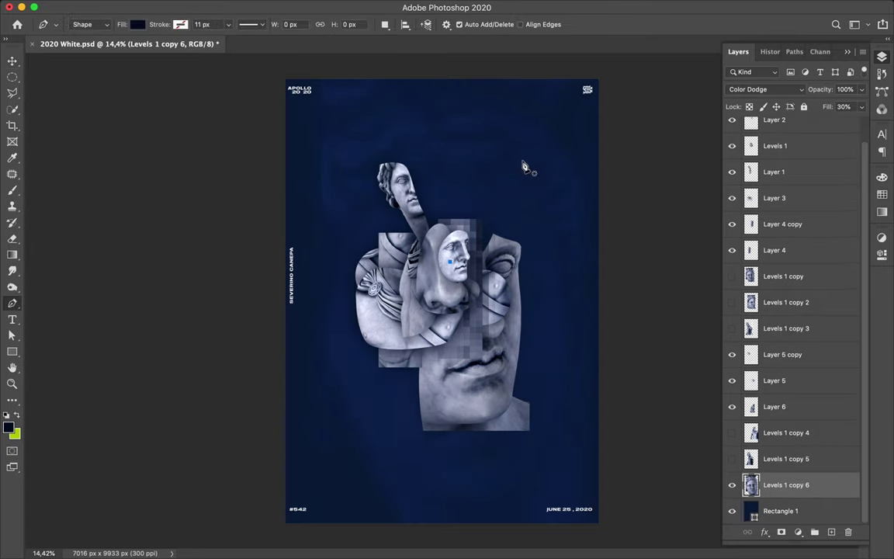
Step: Draw a two-point diagonal line from the central face with no fill and an 11 px white stroke
{"action": "left_click", "coordinate": [501, 173]}
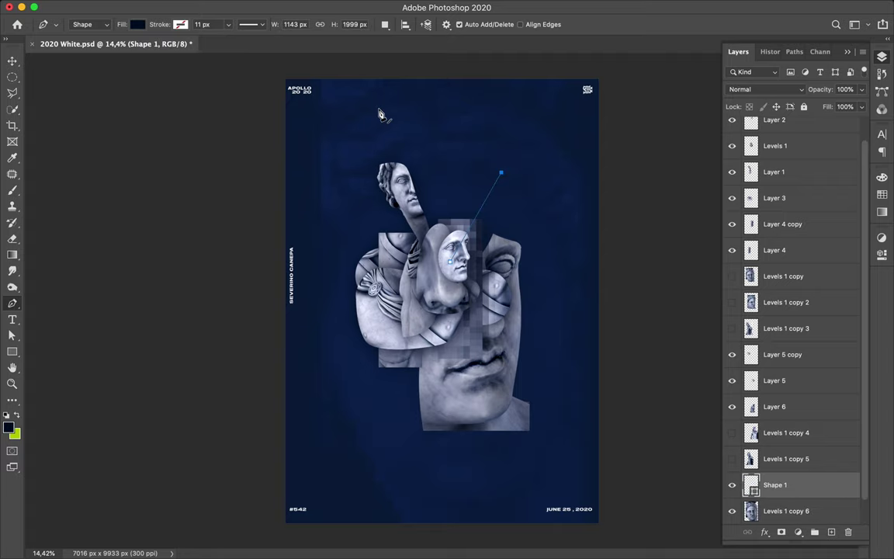
{"action": "left_click", "coordinate": [137, 24]}
{"action": "left_click", "coordinate": [68, 44]}
{"action": "left_click", "coordinate": [180, 24]}
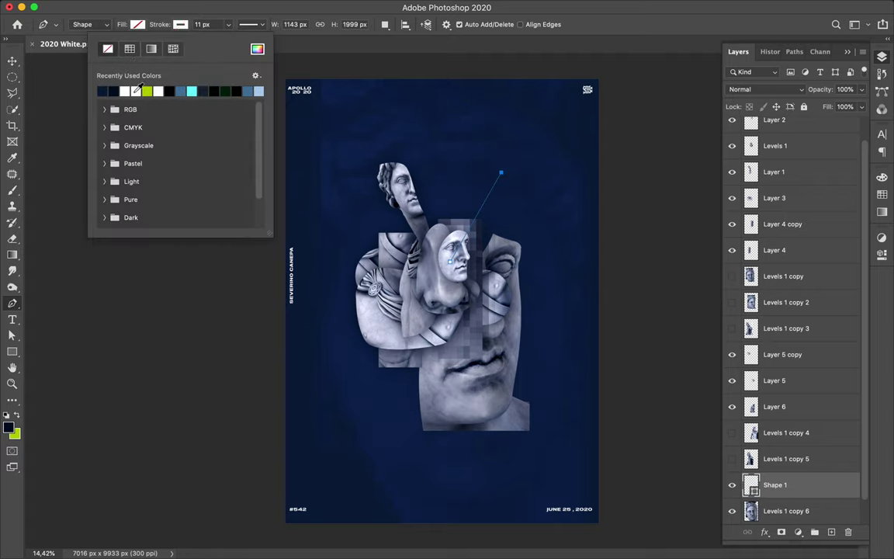
{"action": "left_click", "coordinate": [180, 24]}
Step: Alt-drag to duplicate the Layer 2 face piece, then select Layer 3
{"action": "key", "text": "v"}
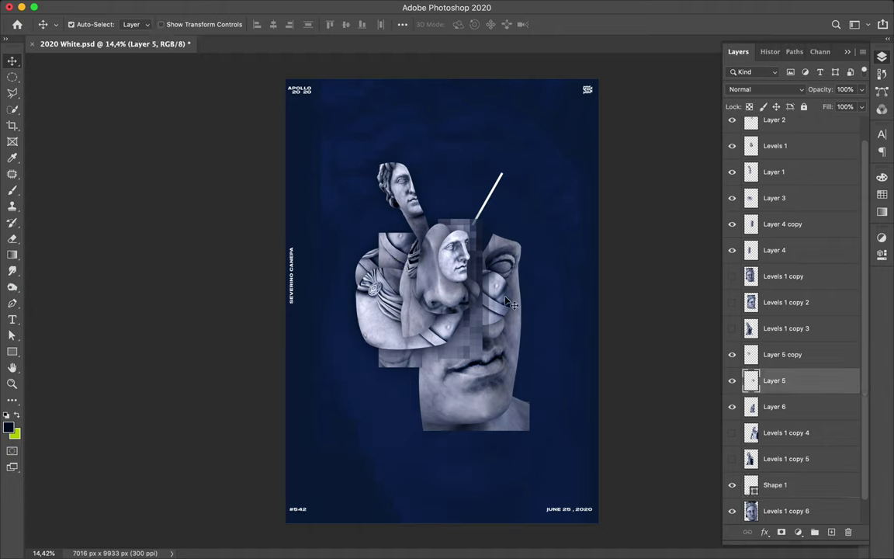
{"action": "left_click_drag", "start_coordinate": [506, 302], "coordinate": [470, 268]}
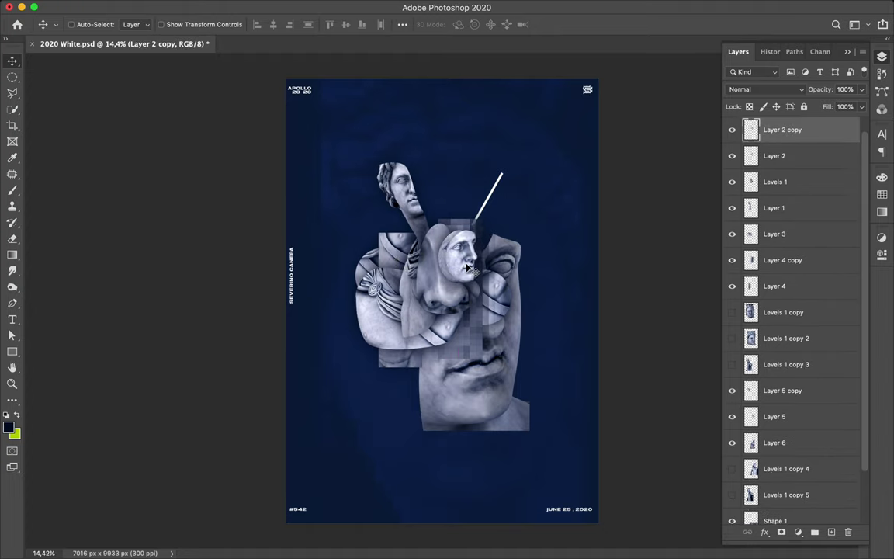
{"action": "left_click", "coordinate": [368, 309]}
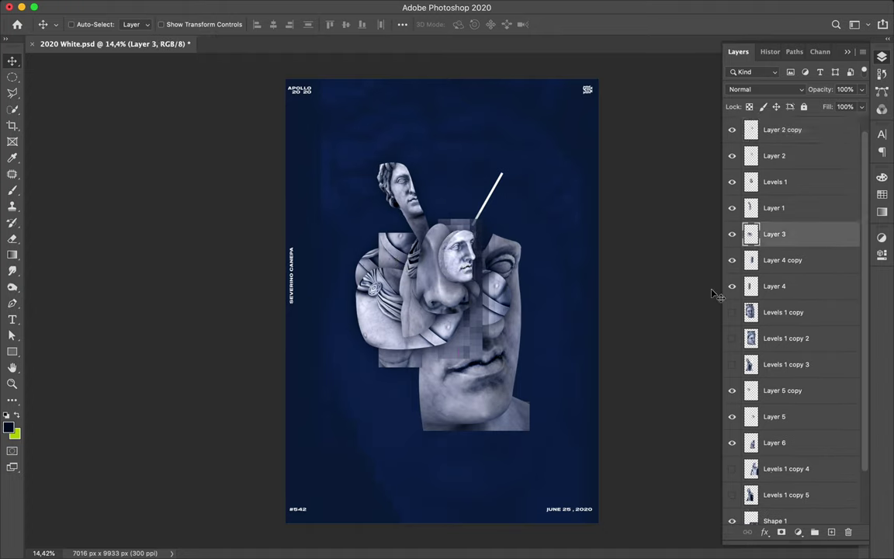
Step: Show Levels 1 copy 4 and trace a pen path over Apollo's torso as a selection
{"action": "left_click", "coordinate": [733, 470]}
{"action": "key", "text": "p"}
{"action": "left_click", "coordinate": [547, 273]}
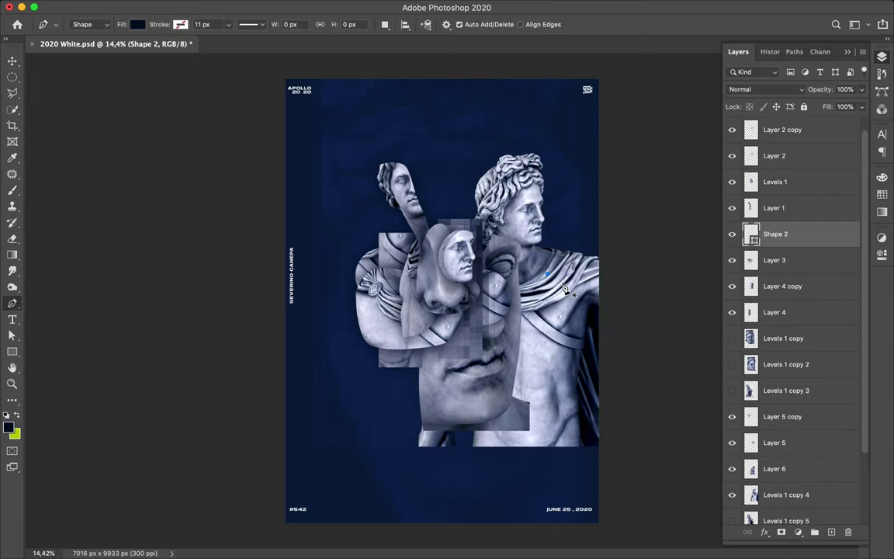
{"action": "left_click", "coordinate": [511, 430]}
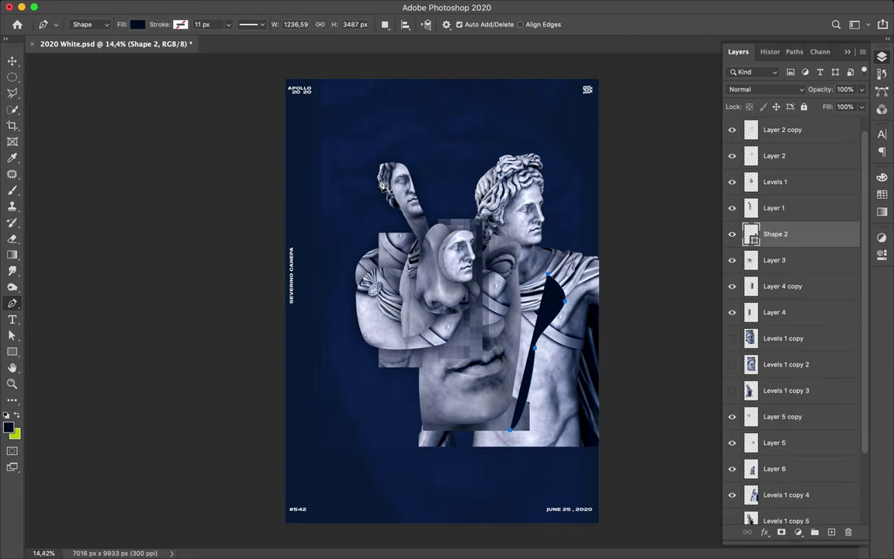
{"action": "key", "text": "ctrl+z"}
{"action": "left_click", "coordinate": [89, 24]}
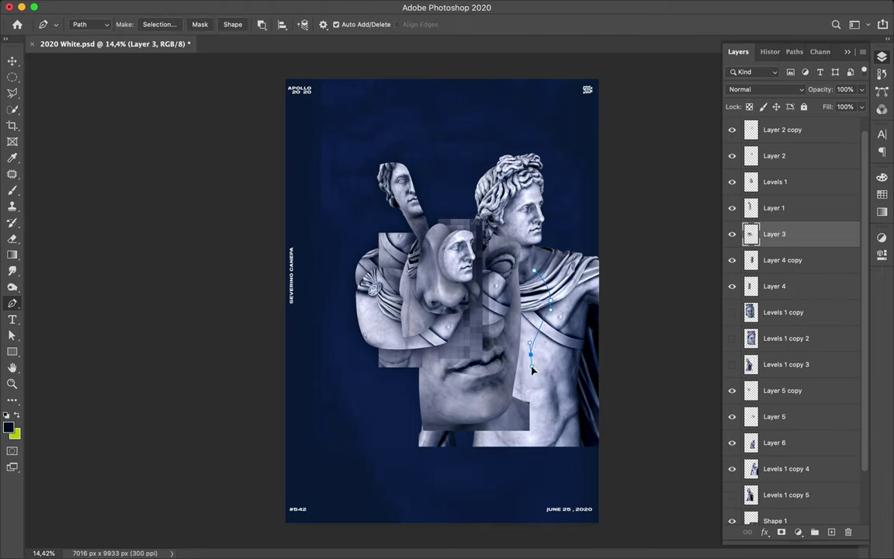
{"action": "left_click", "coordinate": [159, 24]}
{"action": "left_click", "coordinate": [514, 224]}
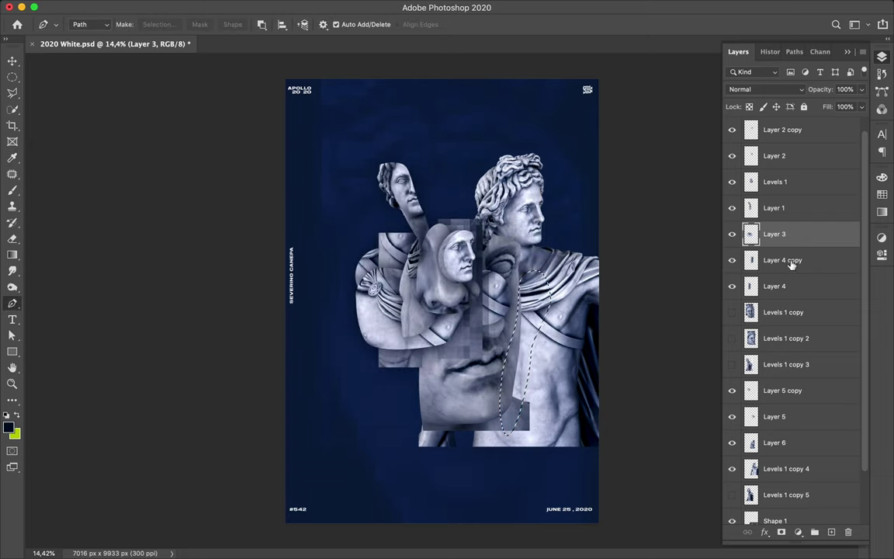
Step: Copy the traced torso area from the Apollo layer onto new Layer 7 and move it left
{"action": "scroll", "coordinate": [788, 326], "scroll_direction": "down", "scroll_amount": 2}
{"action": "left_click", "coordinate": [785, 414]}
{"action": "key", "text": "ctrl+j"}
{"action": "key", "text": "v"}
{"action": "left_click_drag", "start_coordinate": [539, 309], "coordinate": [380, 266]}
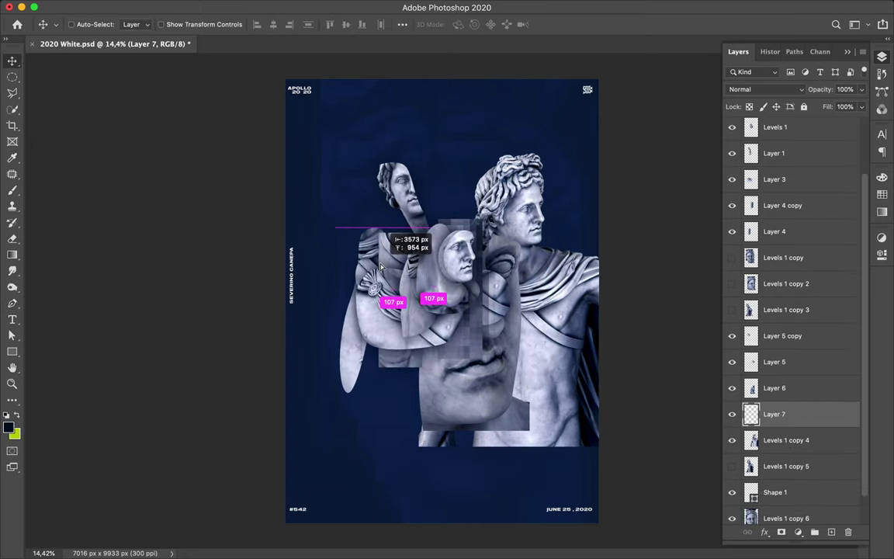
{"action": "left_click_drag", "start_coordinate": [442, 205], "coordinate": [504, 182]}
Step: Shift the Apollo statue up-left, set the fragment beside its head, and add empty Layer 8
{"action": "left_click_drag", "start_coordinate": [576, 353], "coordinate": [497, 319]}
{"action": "left_click_drag", "start_coordinate": [496, 201], "coordinate": [516, 198]}
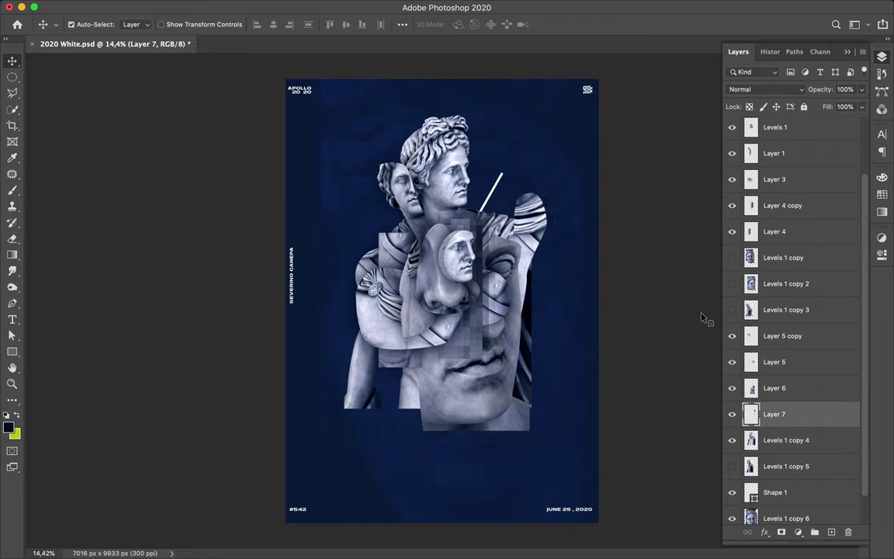
{"action": "key", "text": "alt+bracketleft"}
{"action": "key", "text": "ctrl+shift+alt+n"}
Step: Deselect and run a 173,6 px Gaussian Blur on Layer 8 twice
{"action": "key", "text": "b"}
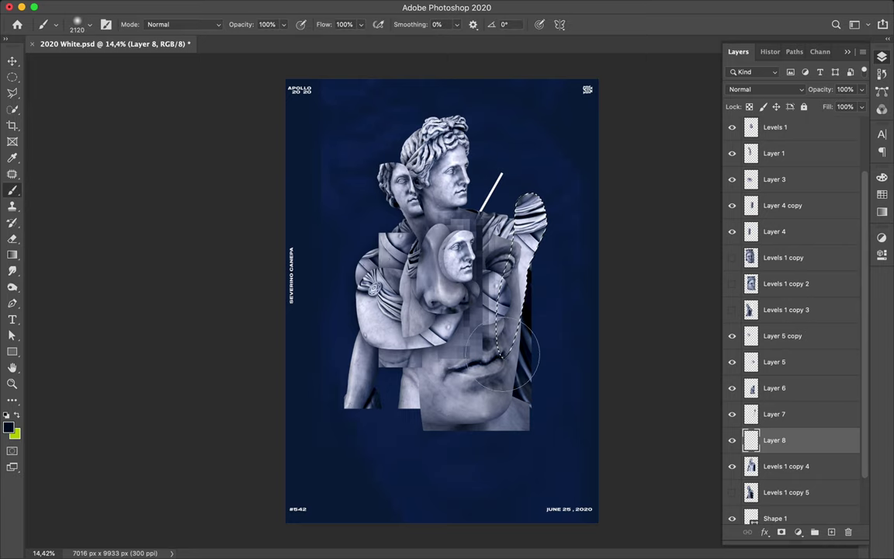
{"action": "key", "text": "m"}
{"action": "left_click", "coordinate": [291, 8]}
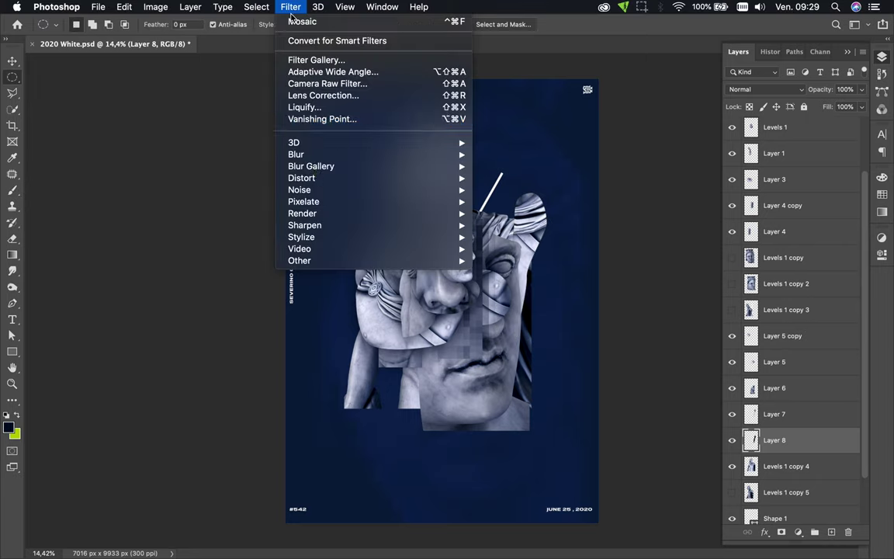
{"action": "left_click", "coordinate": [506, 200]}
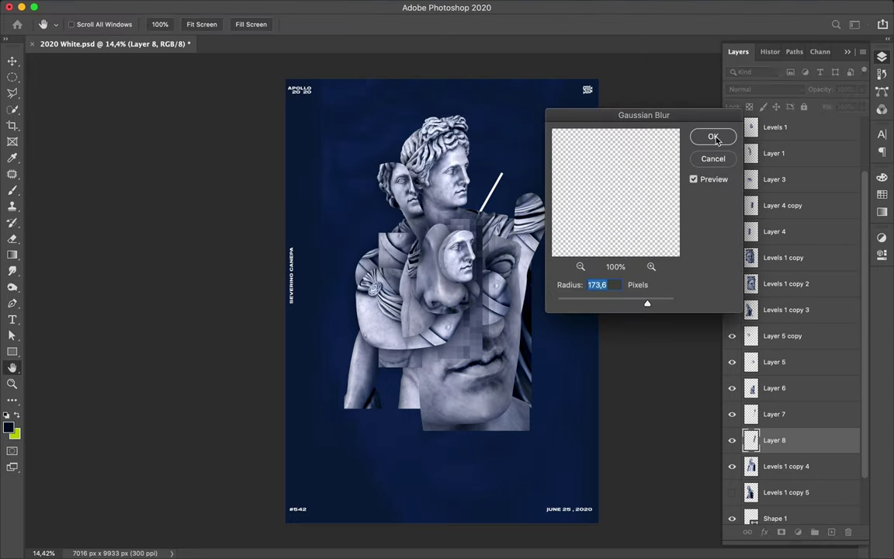
{"action": "left_click", "coordinate": [715, 138]}
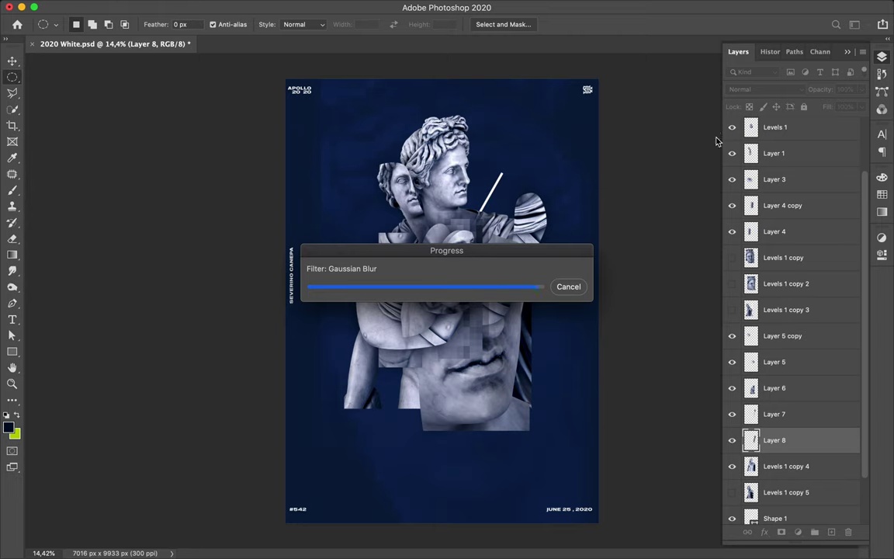
{"action": "left_click", "coordinate": [289, 7]}
{"action": "left_click", "coordinate": [498, 204]}
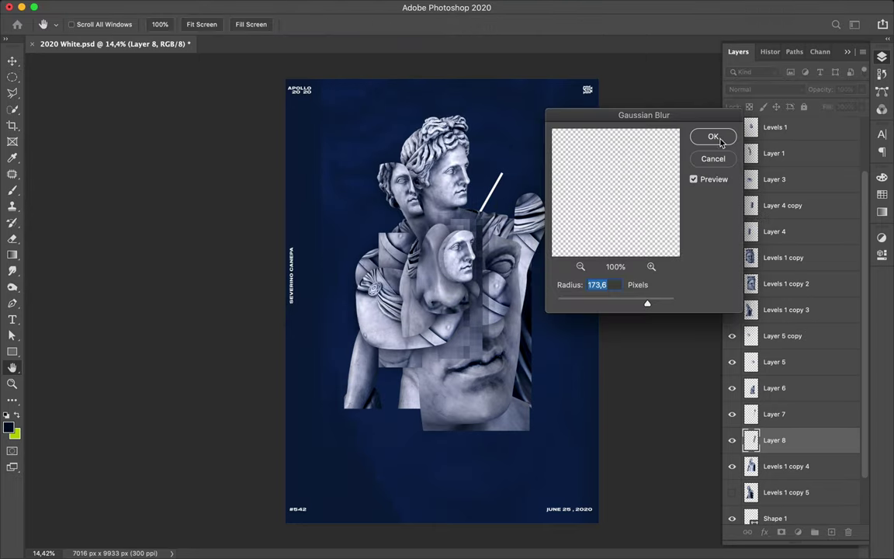
{"action": "left_click", "coordinate": [719, 140]}
{"action": "left_click", "coordinate": [710, 137]}
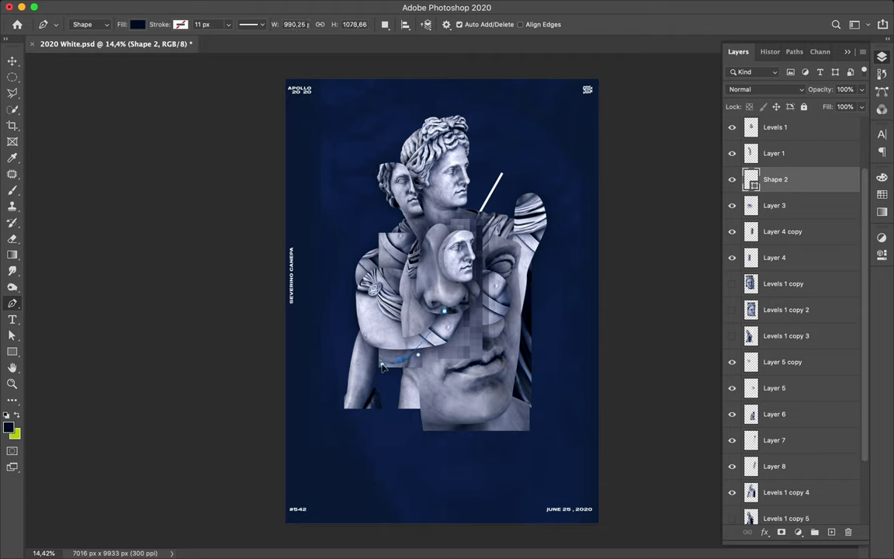
Step: Fill the accent shapes orange beside the central face, move Shape 3 below Layer 4 copy, and save
{"action": "double_click", "coordinate": [751, 180]}
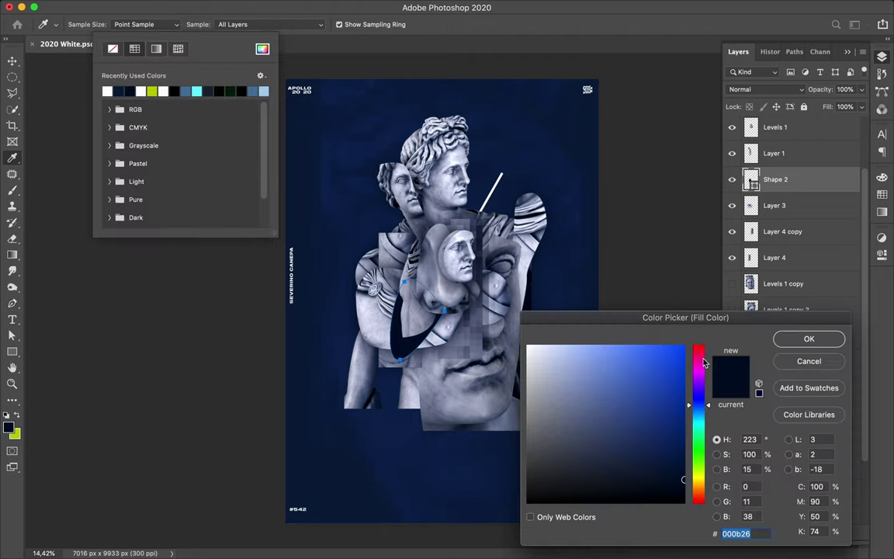
{"action": "left_click", "coordinate": [808, 338]}
{"action": "key", "text": "v"}
{"action": "left_click_drag", "start_coordinate": [409, 322], "coordinate": [415, 326]}
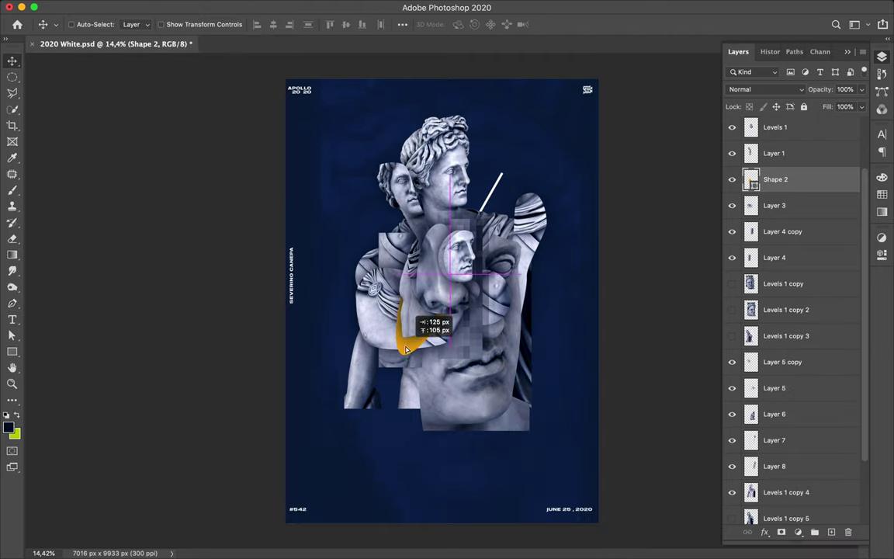
{"action": "key", "text": "p"}
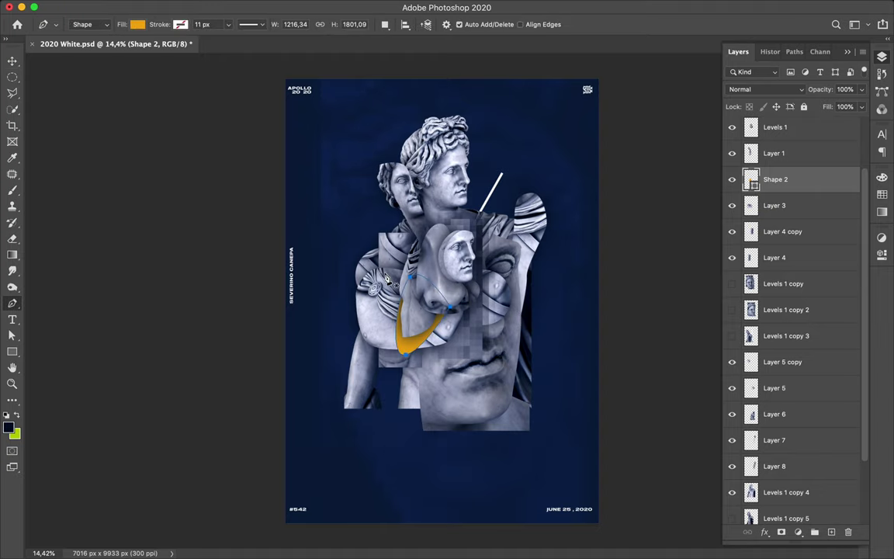
{"action": "left_click", "coordinate": [385, 265]}
{"action": "left_click", "coordinate": [386, 265]}
{"action": "key", "text": "v"}
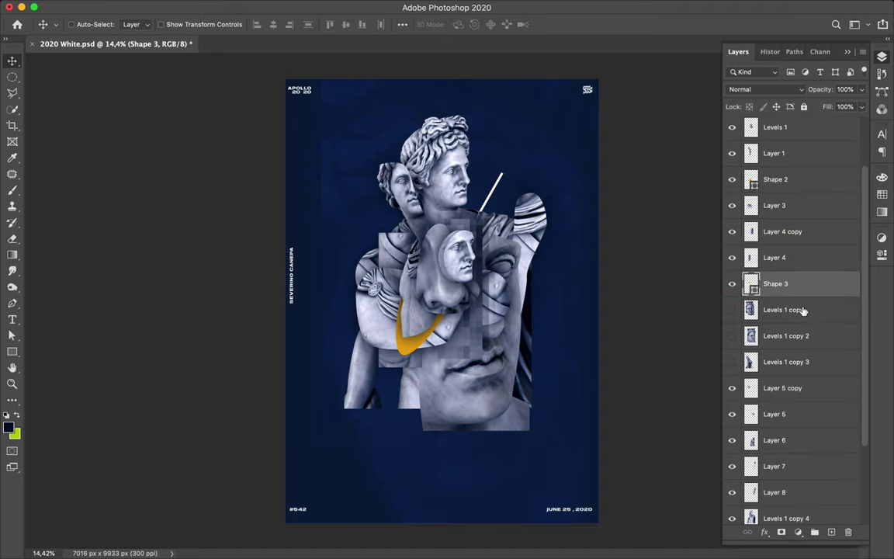
{"action": "left_click_drag", "start_coordinate": [776, 180], "coordinate": [805, 253]}
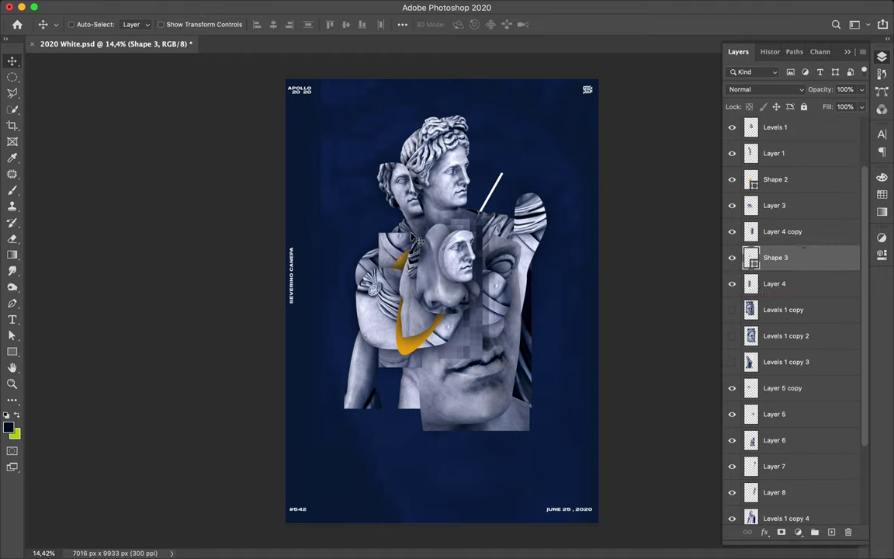
{"action": "key", "text": "ctrl+s"}
Step: Draw a diagonal line toward the upper left with a 61 px white stroke, placed below Shape 3
{"action": "key", "text": "p"}
{"action": "left_click", "coordinate": [427, 270]}
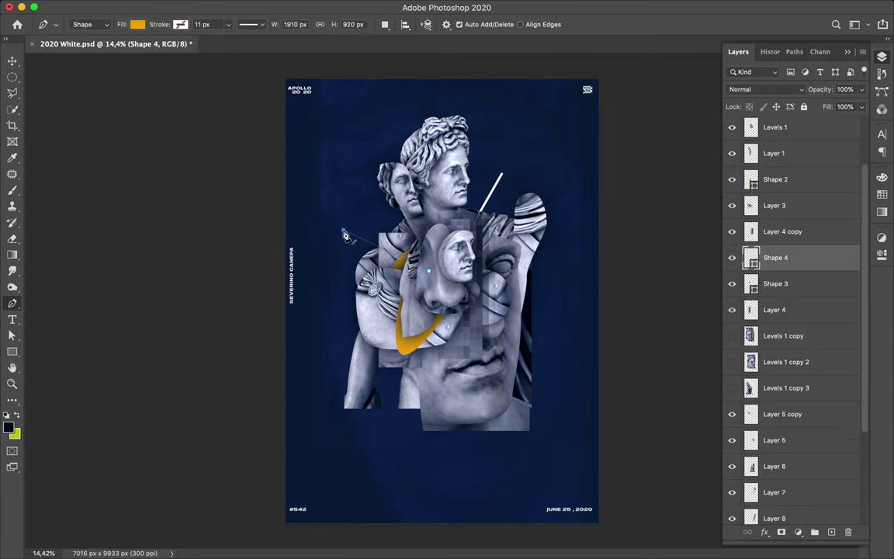
{"action": "left_click", "coordinate": [316, 219]}
{"action": "key", "text": "a"}
{"action": "left_click", "coordinate": [228, 24]}
{"action": "left_click", "coordinate": [267, 24]}
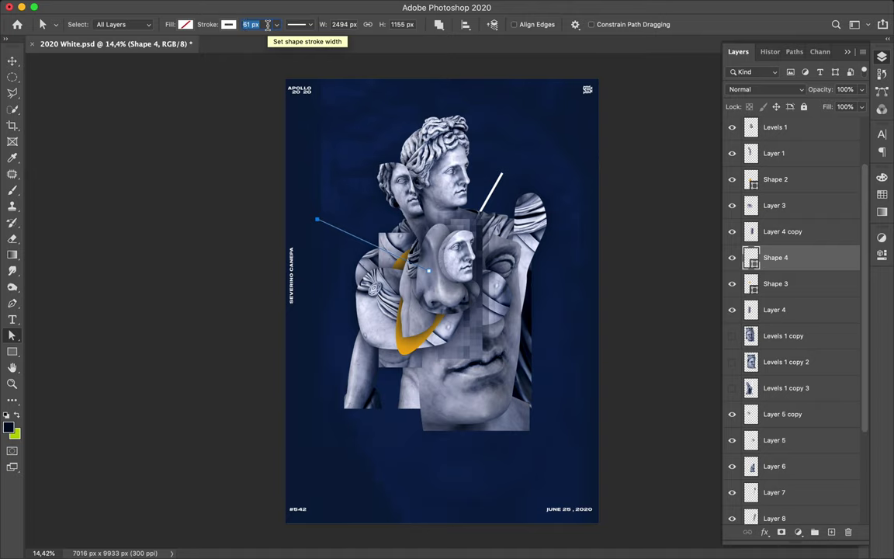
{"action": "key", "text": "Return"}
{"action": "key", "text": "v"}
{"action": "left_click_drag", "start_coordinate": [776, 257], "coordinate": [849, 291]}
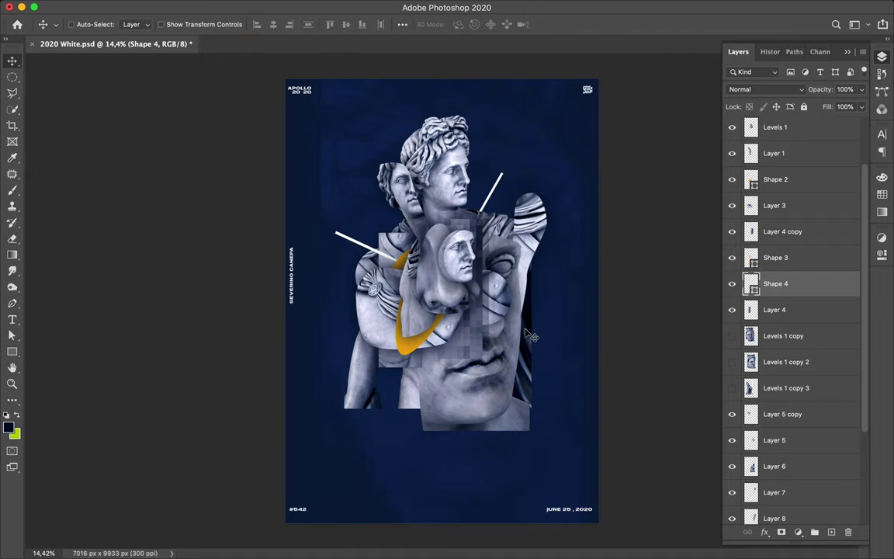
Step: Paint a black silhouette of the Levels 1 copy 4 statue on new Layer 9 beneath it
{"action": "scroll", "coordinate": [790, 349], "scroll_direction": "down", "scroll_amount": 3}
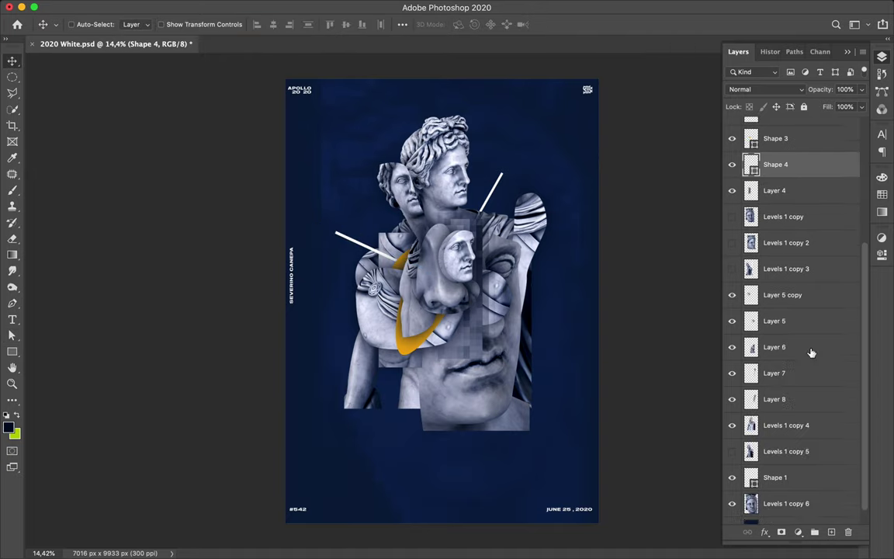
{"action": "left_click", "coordinate": [790, 427]}
{"action": "left_click", "coordinate": [751, 425], "text": "ctrl"}
{"action": "key", "text": "ctrl+shift+alt+n"}
{"action": "key", "text": "b"}
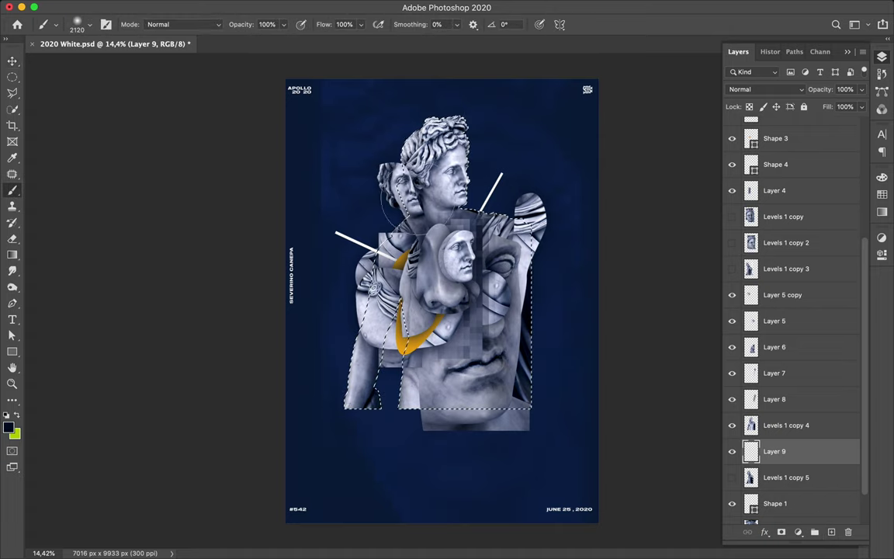
{"action": "left_click_drag", "start_coordinate": [462, 404], "coordinate": [458, 140]}
{"action": "key", "text": "ctrl+d"}
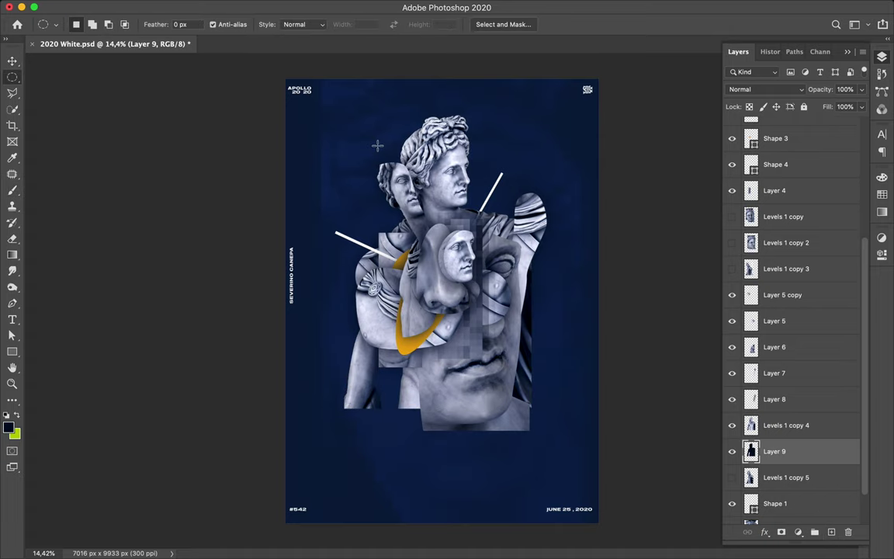
{"action": "key", "text": "v"}
{"action": "left_click", "coordinate": [223, 7]}
{"action": "left_click", "coordinate": [302, 23]}
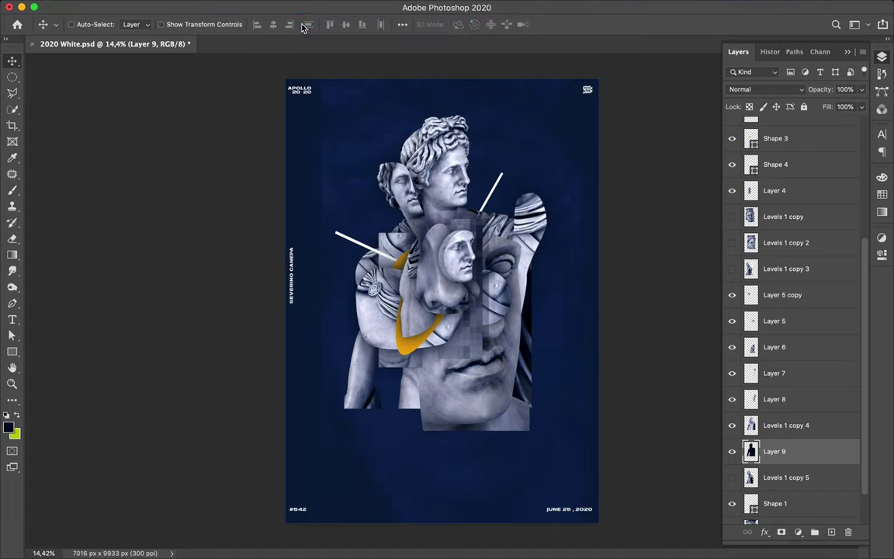
Step: Merge Layer 9 into the statue layer and select the large Levels 1 copy 2 head
{"action": "key", "text": "ctrl+e"}
{"action": "left_click", "coordinate": [811, 485]}
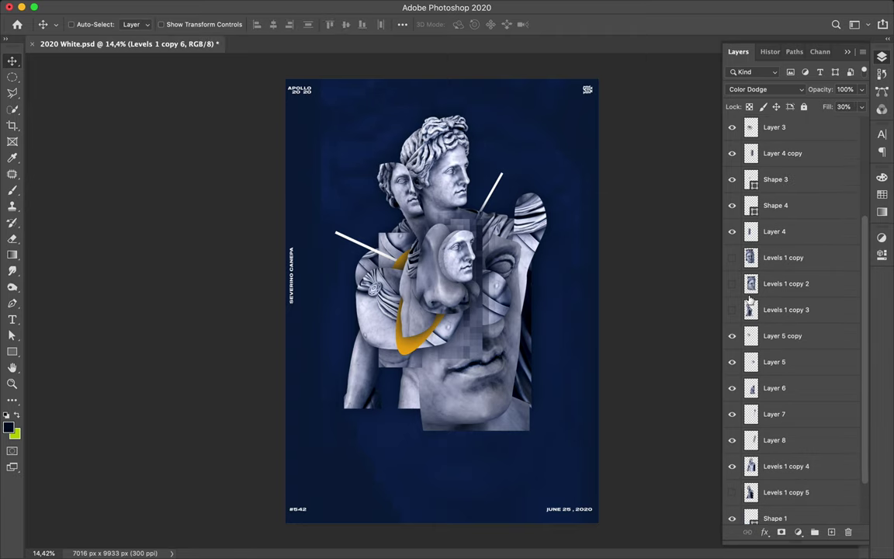
{"action": "left_click", "coordinate": [732, 250]}
{"action": "left_click", "coordinate": [787, 250]}
Step: Trace part of the large face with a pen path and copy it to its own layer
{"action": "key", "text": "p"}
{"action": "left_click", "coordinate": [522, 322]}
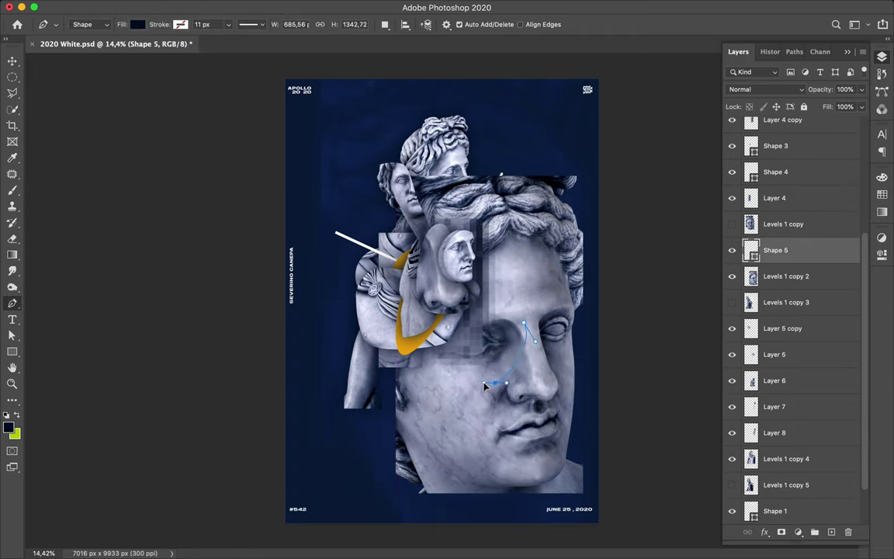
{"action": "left_click", "coordinate": [91, 24]}
{"action": "left_click_drag", "start_coordinate": [523, 322], "coordinate": [527, 347]}
{"action": "key", "text": "ctrl+Return"}
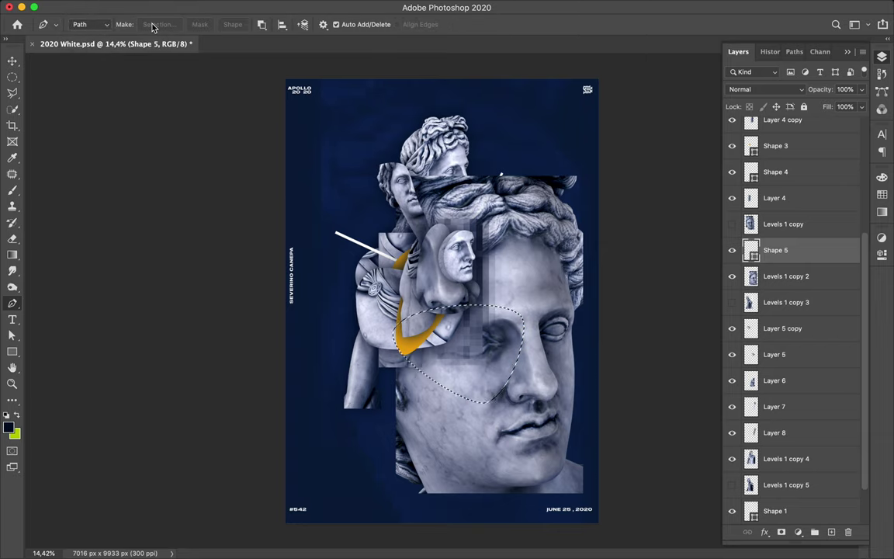
{"action": "left_click", "coordinate": [790, 276]}
{"action": "key", "text": "ctrl+j"}
Step: Move the face fragment down-left and give it a blurred black shadow layer
{"action": "key", "text": "v"}
{"action": "left_click_drag", "start_coordinate": [505, 334], "coordinate": [446, 364]}
{"action": "left_click", "coordinate": [790, 310]}
{"action": "key", "text": "ctrl+shift+alt+n"}
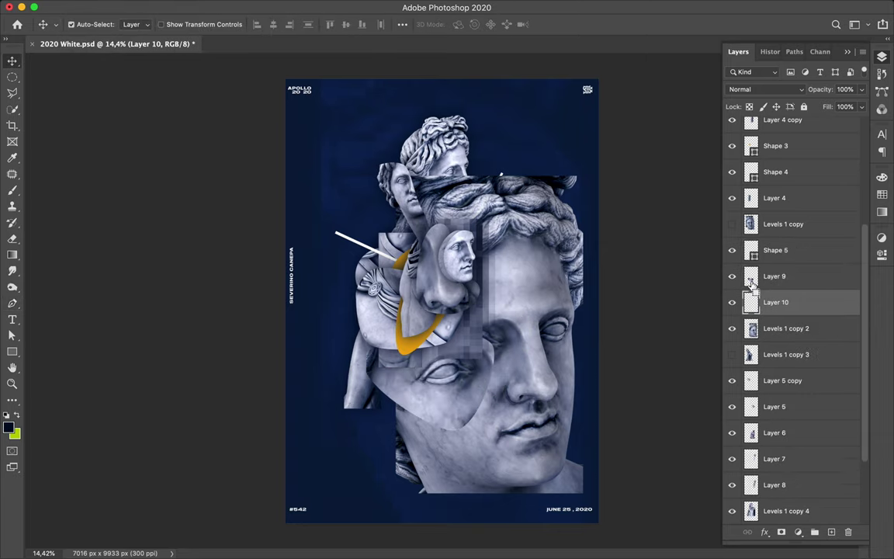
{"action": "key", "text": "b"}
{"action": "left_click", "coordinate": [750, 276], "text": "ctrl"}
{"action": "key", "text": "alt+BackSpace"}
{"action": "key", "text": "ctrl+d"}
{"action": "key", "text": "v"}
{"action": "left_click", "coordinate": [278, 28]}
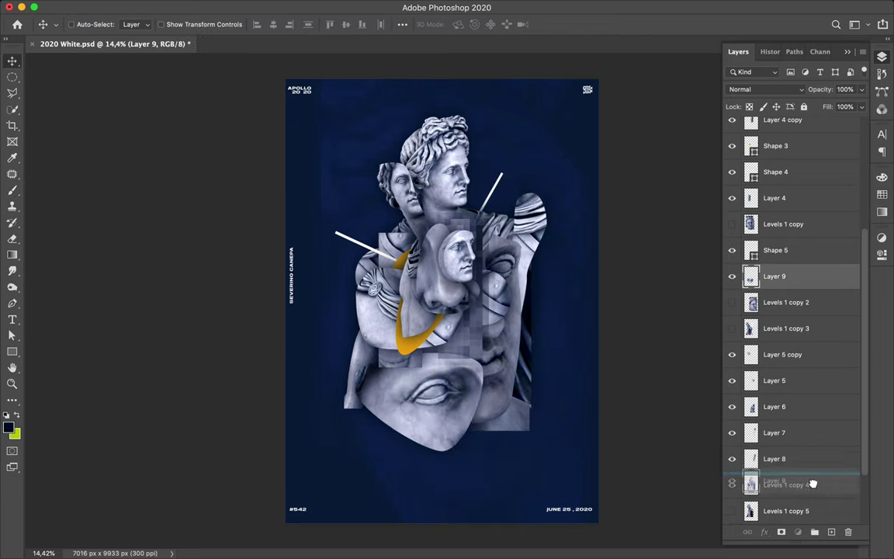
Step: Place Layer 9 between Levels 1 copy 4 and 5, then add shifted statue and face duplicates
{"action": "left_click_drag", "start_coordinate": [807, 276], "coordinate": [812, 463]}
{"action": "scroll", "coordinate": [812, 463], "scroll_direction": "down", "scroll_amount": 2}
{"action": "mouse_move", "coordinate": [371, 409]}
{"action": "left_mouse_down"}
{"action": "mouse_move", "coordinate": [392, 443]}
{"action": "mouse_move", "coordinate": [376, 423]}
{"action": "left_mouse_up"}
{"action": "left_click", "coordinate": [525, 420], "text": "ctrl"}
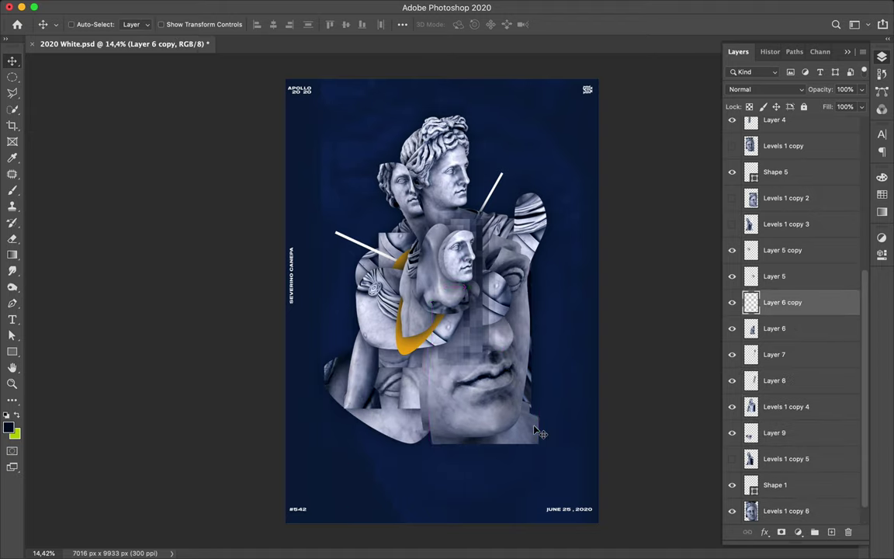
{"action": "left_click_drag", "start_coordinate": [530, 386], "coordinate": [546, 401]}
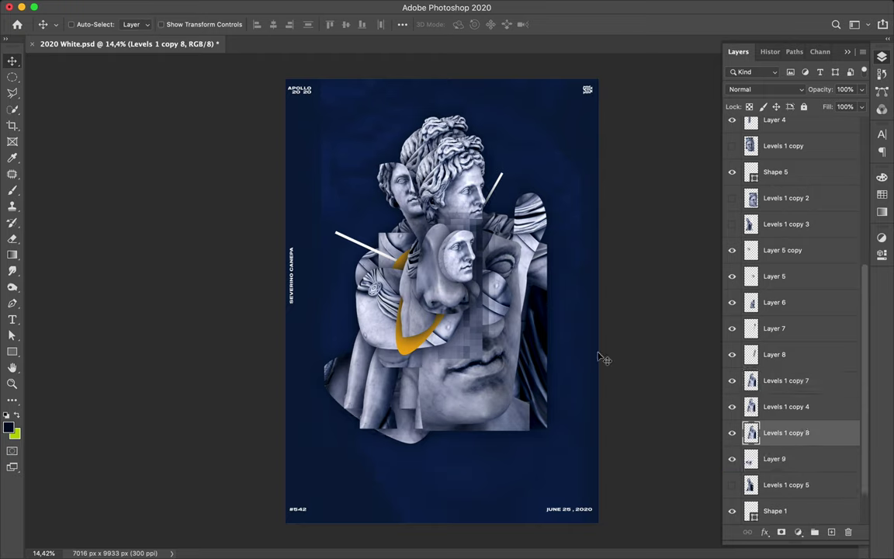
{"action": "left_click_drag", "start_coordinate": [786, 380], "coordinate": [792, 446]}
{"action": "left_click_drag", "start_coordinate": [548, 437], "coordinate": [551, 443]}
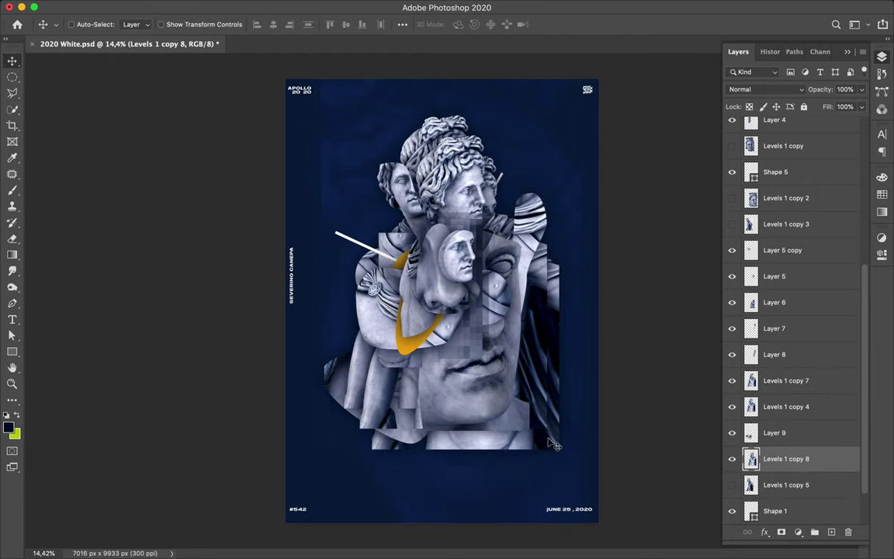
{"action": "mouse_move", "coordinate": [333, 388]}
{"action": "left_mouse_down"}
{"action": "mouse_move", "coordinate": [418, 403]}
{"action": "mouse_move", "coordinate": [468, 451]}
{"action": "left_mouse_up"}
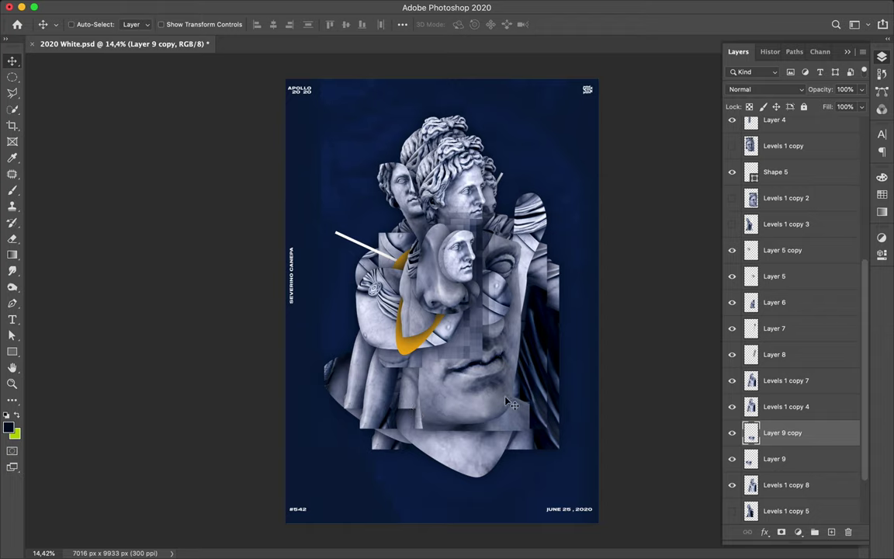
Step: Draw a diagonal line from lower left toward the right as a shape layer
{"action": "key", "text": "p"}
{"action": "left_click", "coordinate": [307, 441]}
{"action": "left_click", "coordinate": [528, 336]}
{"action": "key", "text": "a"}
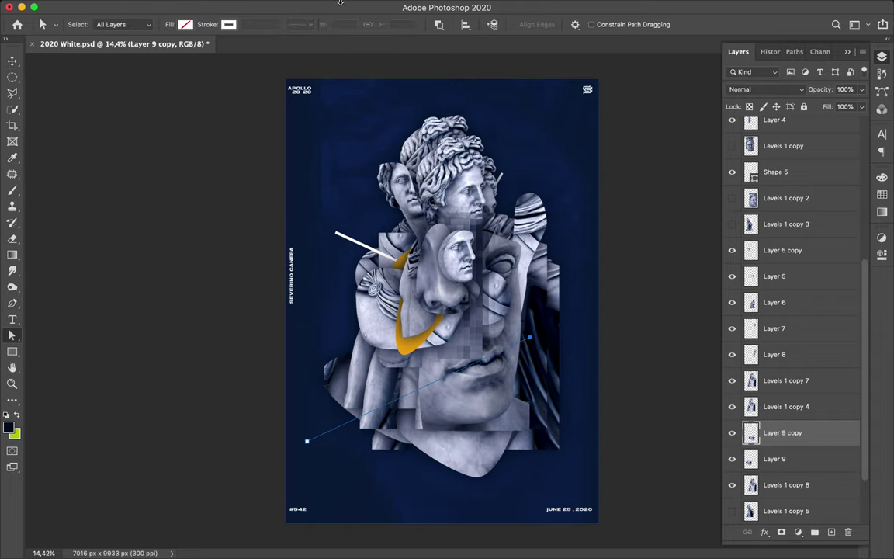
{"action": "key", "text": "p"}
{"action": "left_click", "coordinate": [89, 24]}
{"action": "left_click", "coordinate": [86, 11]}
{"action": "left_click", "coordinate": [555, 292]}
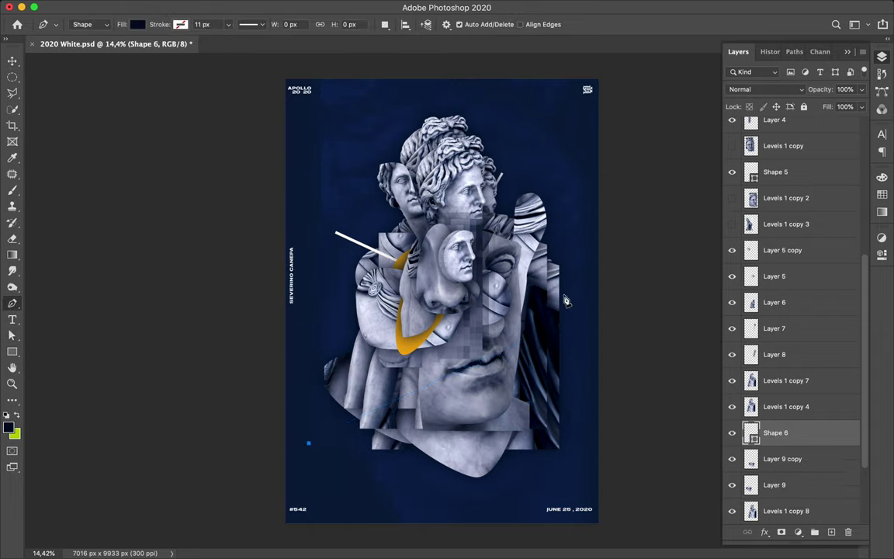
Step: Give the line no fill and a solid white stroke, widening it to 91 px
{"action": "left_click", "coordinate": [138, 28]}
{"action": "left_click", "coordinate": [64, 44]}
{"action": "left_click", "coordinate": [181, 24]}
{"action": "type", "text": "61"}
{"action": "key", "text": "Return"}
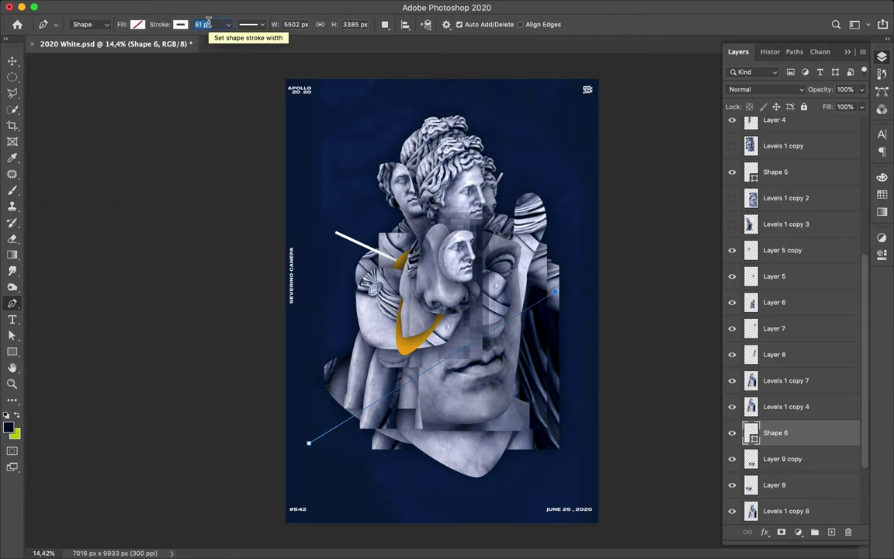
{"action": "type", "text": "71"}
{"action": "key", "text": "Return"}
{"action": "key", "text": "a"}
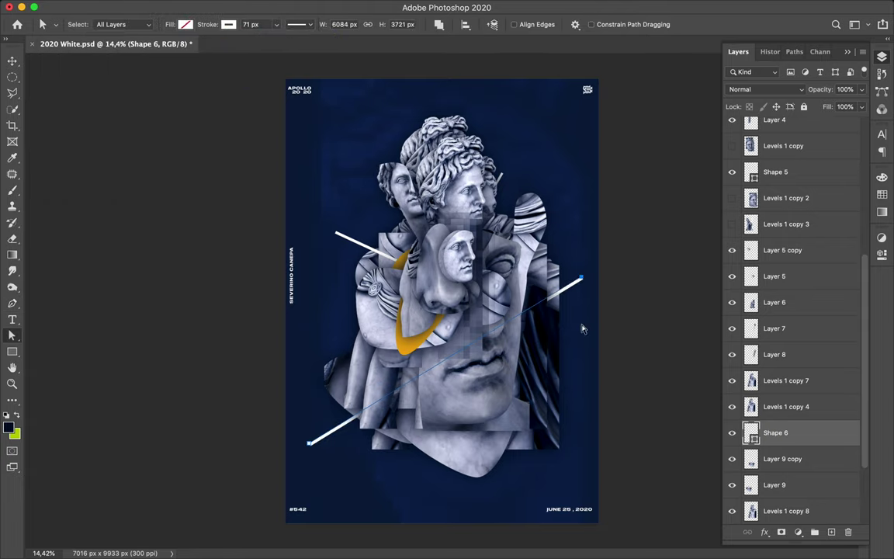
{"action": "left_click", "coordinate": [334, 439]}
{"action": "type", "text": "91"}
{"action": "key", "text": "Return"}
{"action": "key", "text": "v"}
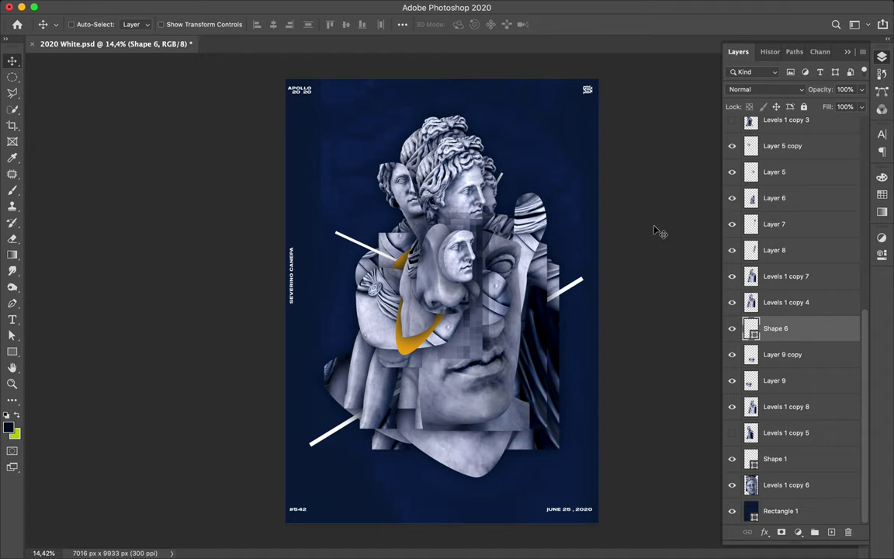
Step: Draw a second diagonal line at the lower right with a 141 px stroke
{"action": "key", "text": "p"}
{"action": "left_click", "coordinate": [488, 388]}
{"action": "left_click", "coordinate": [541, 441]}
{"action": "key", "text": "a"}
{"action": "left_click", "coordinate": [252, 24]}
{"action": "type", "text": "141"}
{"action": "key", "text": "Return"}
Step: Raise the thick line's layer high in the stack and shift it slightly down
{"action": "mouse_move", "coordinate": [776, 328]}
{"action": "left_mouse_down"}
{"action": "mouse_move", "coordinate": [807, 264]}
{"action": "mouse_move", "coordinate": [807, 128]}
{"action": "left_mouse_up"}
{"action": "key", "text": "v"}
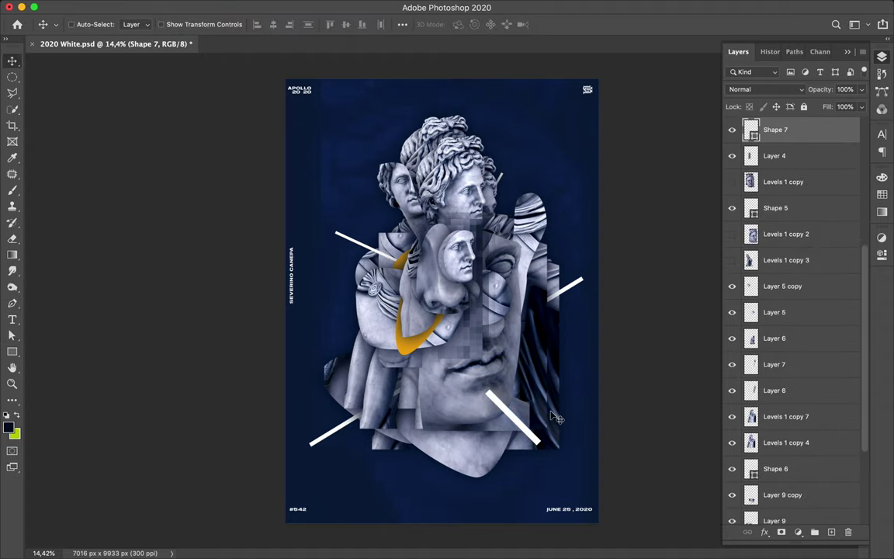
{"action": "left_click_drag", "start_coordinate": [467, 381], "coordinate": [467, 398]}
{"action": "key", "text": "a"}
{"action": "key", "text": "v"}
{"action": "left_click", "coordinate": [502, 180]}
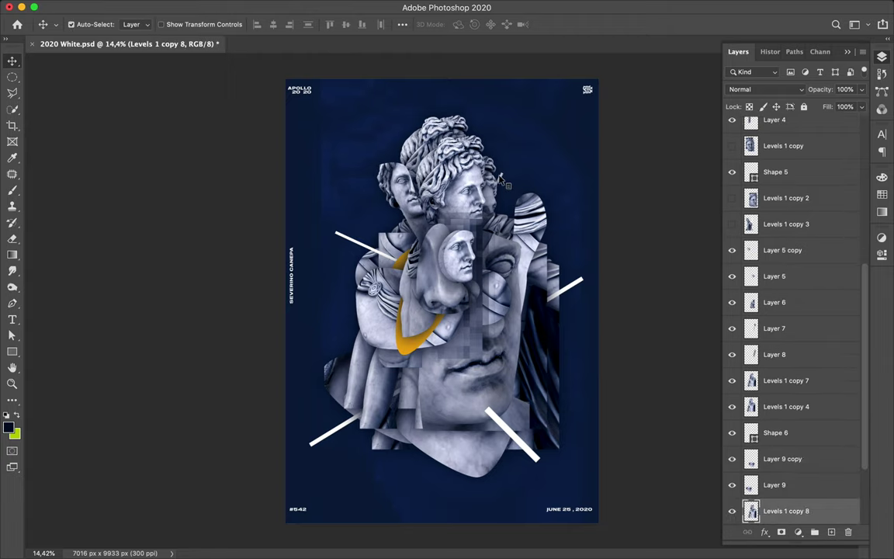
Step: Rotate the short line beside the top head to a steeper angle
{"action": "left_click", "coordinate": [454, 165]}
{"action": "key", "text": "ctrl+t"}
{"action": "mouse_move", "coordinate": [539, 130]}
{"action": "left_mouse_down"}
{"action": "mouse_move", "coordinate": [536, 120]}
{"action": "mouse_move", "coordinate": [506, 164]}
{"action": "left_mouse_up"}
{"action": "key", "text": "Return"}
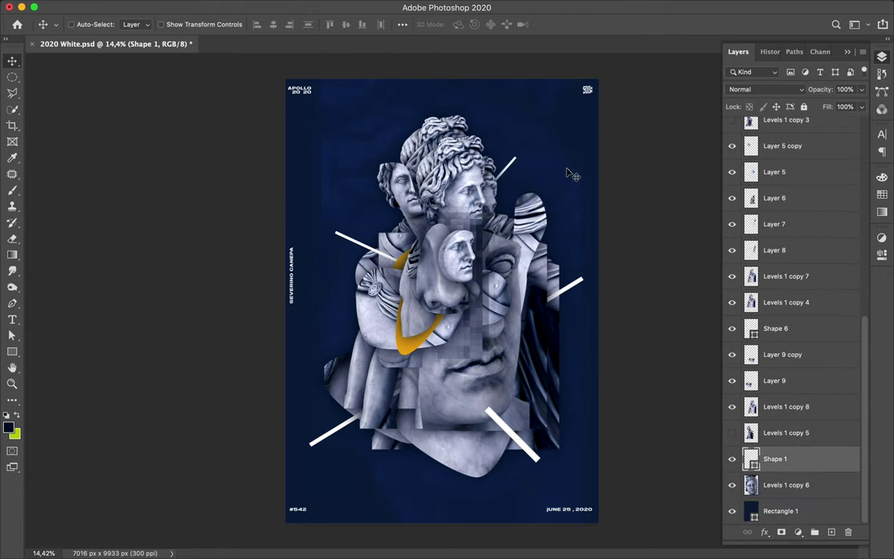
Step: Draw a short line over the front face and tuck its layer just below Levels 1
{"action": "key", "text": "u"}
{"action": "left_click_drag", "start_coordinate": [432, 195], "coordinate": [444, 225]}
{"action": "key", "text": "a"}
{"action": "mouse_move", "coordinate": [807, 459]}
{"action": "left_mouse_down"}
{"action": "mouse_move", "coordinate": [815, 216]}
{"action": "mouse_move", "coordinate": [780, 202]}
{"action": "left_mouse_up"}
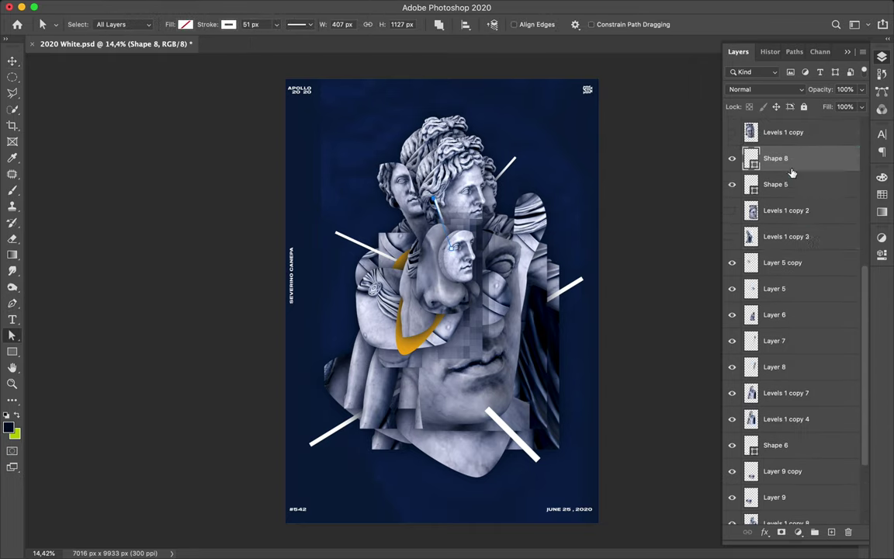
{"action": "mouse_move", "coordinate": [780, 202]}
{"action": "left_mouse_down"}
{"action": "mouse_move", "coordinate": [778, 160]}
{"action": "mouse_move", "coordinate": [797, 230]}
{"action": "left_mouse_up"}
{"action": "key", "text": "v"}
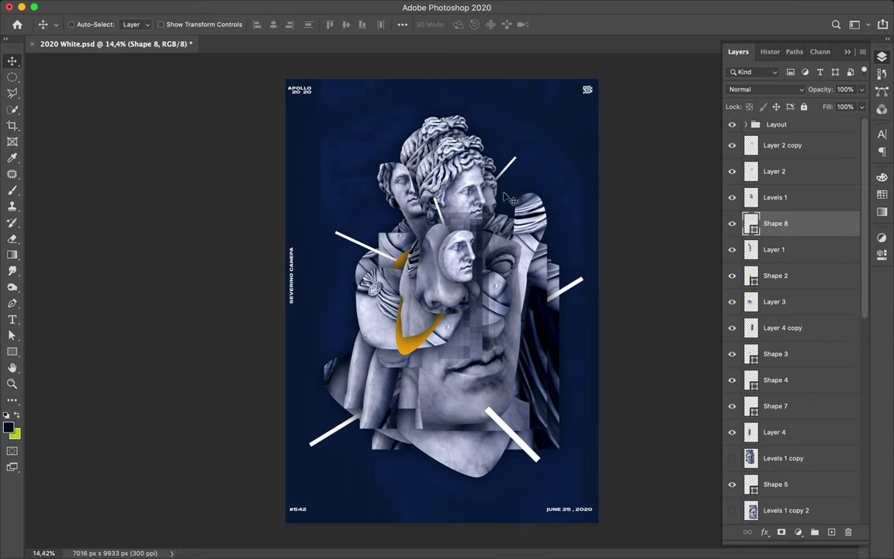
Step: Duplicate a face, apply Mosaic with cell size 146, and place it over the left face below Layer 3
{"action": "left_click_drag", "start_coordinate": [503, 223], "coordinate": [468, 199]}
{"action": "left_click", "coordinate": [300, 7]}
{"action": "left_click", "coordinate": [326, 27]}
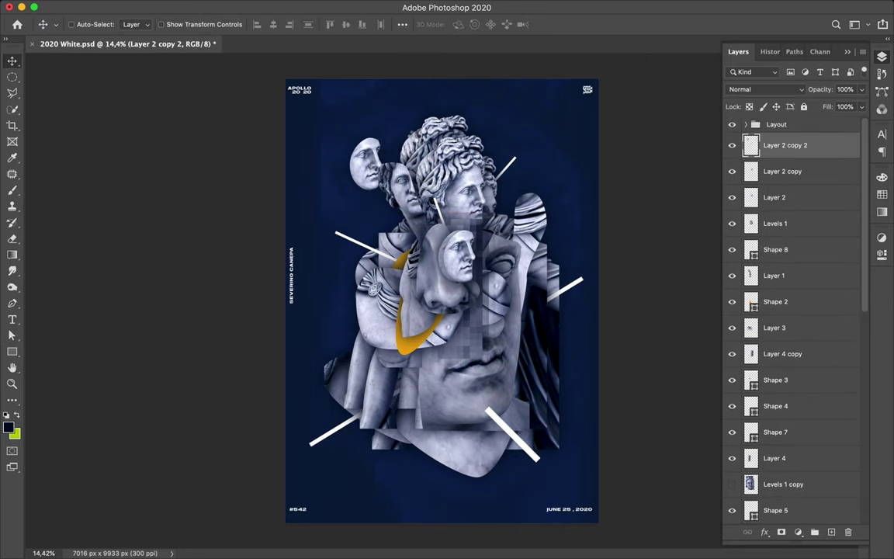
{"action": "left_click", "coordinate": [290, 7]}
{"action": "mouse_move", "coordinate": [304, 225]}
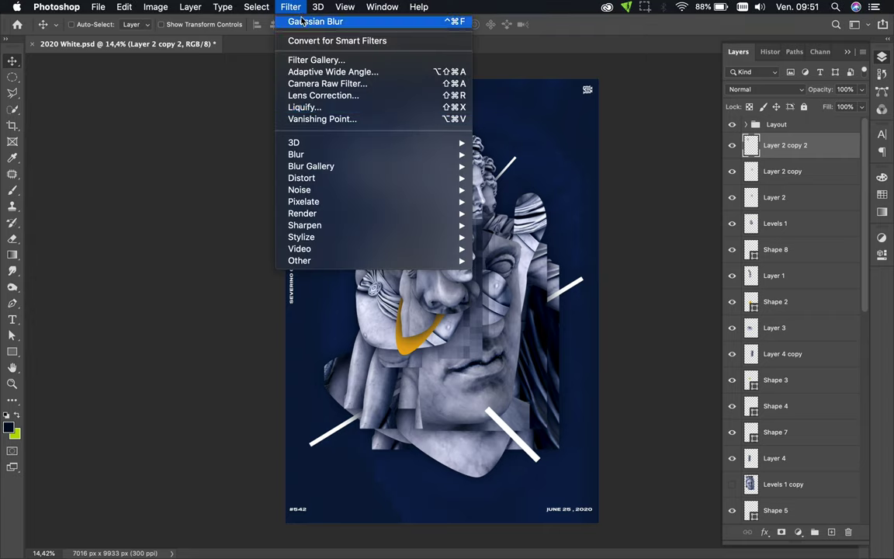
{"action": "left_click", "coordinate": [504, 259]}
{"action": "left_click_drag", "start_coordinate": [104, 196], "coordinate": [88, 197]}
{"action": "left_click", "coordinate": [163, 28]}
{"action": "left_click_drag", "start_coordinate": [365, 163], "coordinate": [388, 208]}
{"action": "left_click_drag", "start_coordinate": [785, 145], "coordinate": [800, 326]}
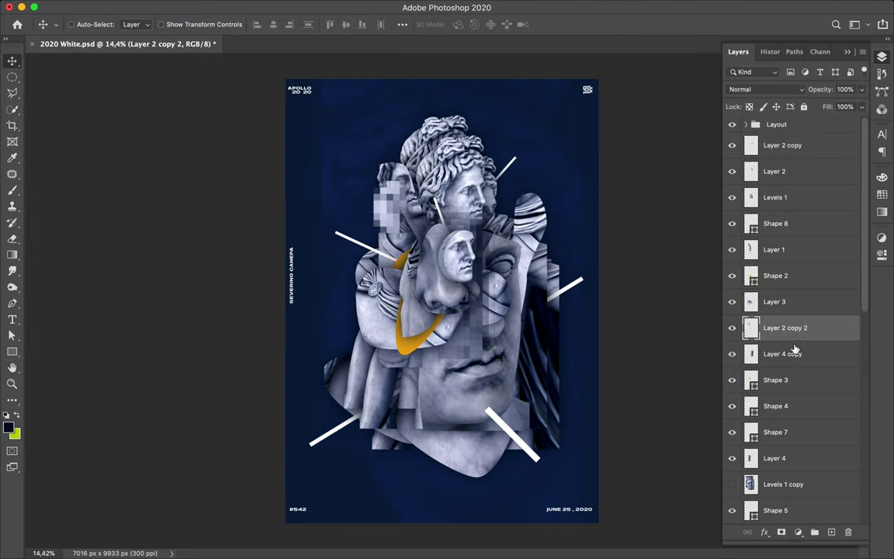
{"action": "left_click_drag", "start_coordinate": [377, 177], "coordinate": [384, 184]}
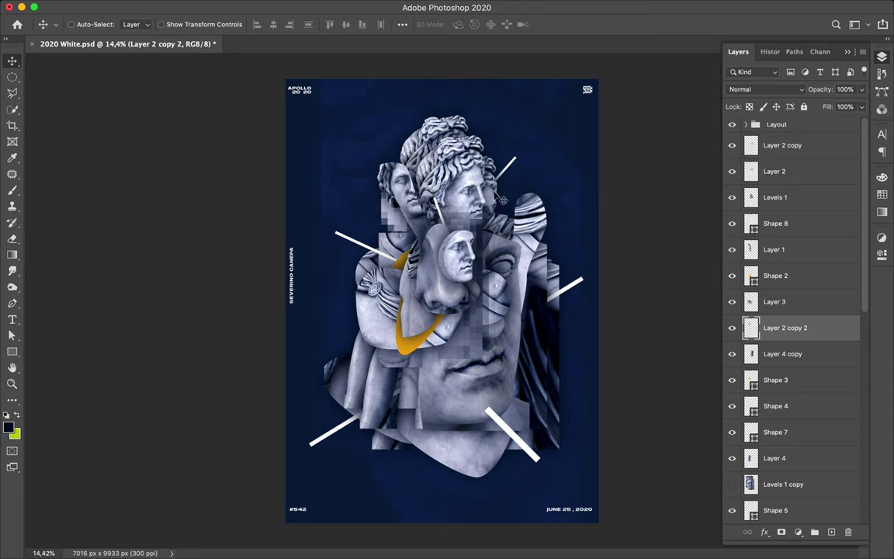
Step: Duplicate the face layer again and apply a Gaussian Blur of about 39
{"action": "key", "text": "ctrl+j"}
{"action": "left_click", "coordinate": [315, 7]}
{"action": "left_click", "coordinate": [514, 214]}
{"action": "left_click_drag", "start_coordinate": [647, 303], "coordinate": [617, 304]}
{"action": "key", "text": "Return"}
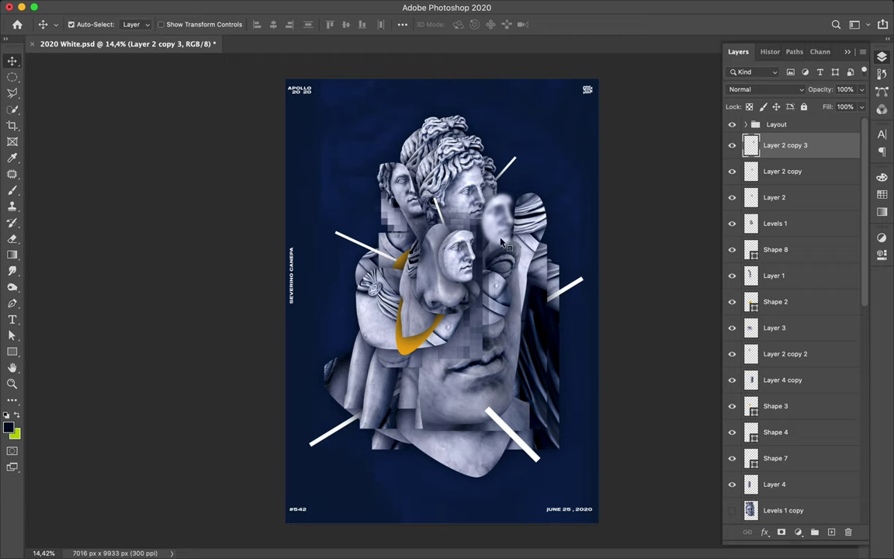
Step: Duplicate the shoulder fragment, blur it about 65, and place it below Levels 1 copy 7
{"action": "left_click", "coordinate": [784, 328]}
{"action": "key", "text": "ctrl+j"}
{"action": "left_click", "coordinate": [290, 6]}
{"action": "mouse_move", "coordinate": [302, 213]}
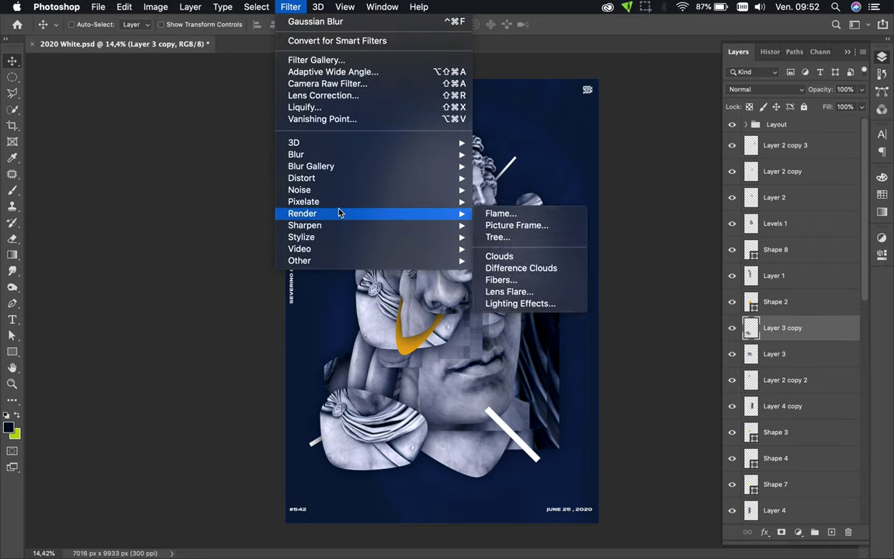
{"action": "left_click", "coordinate": [519, 202]}
{"action": "left_click_drag", "start_coordinate": [613, 302], "coordinate": [626, 305]}
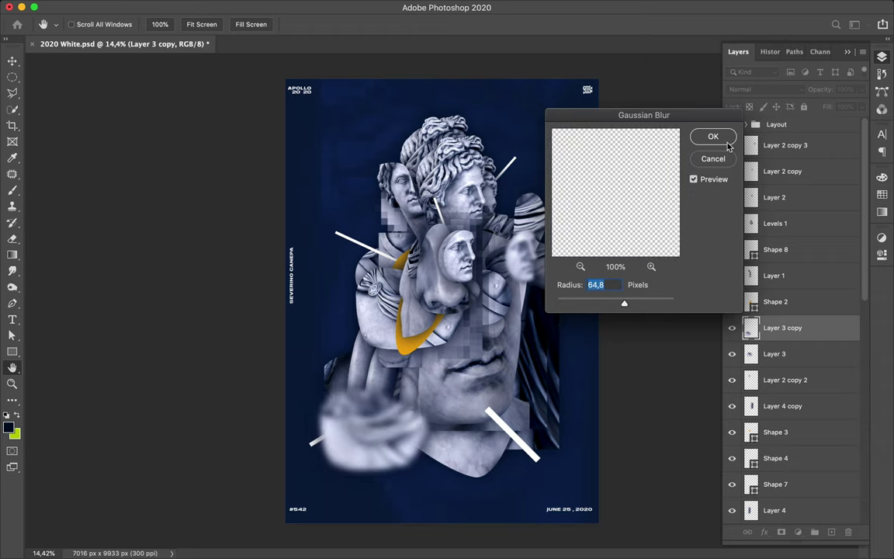
{"action": "key", "text": "Return"}
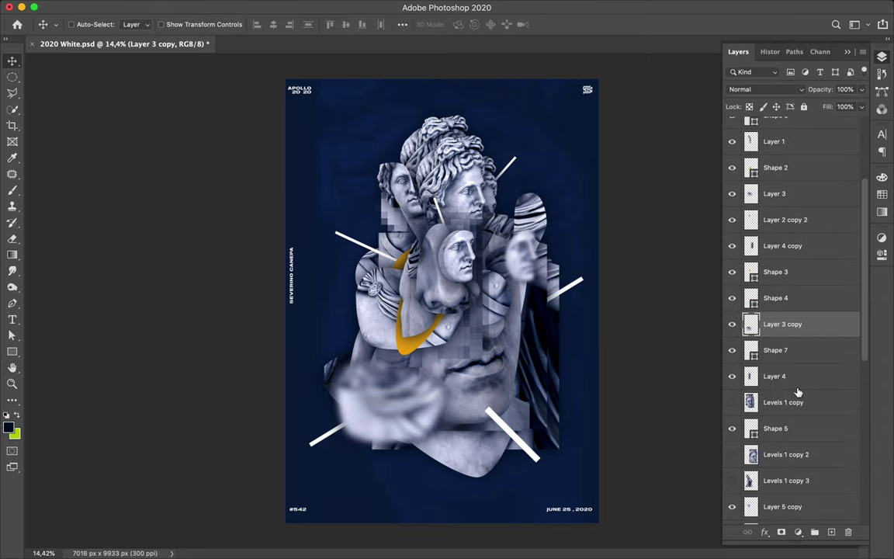
{"action": "mouse_move", "coordinate": [796, 333]}
{"action": "left_mouse_down"}
{"action": "mouse_move", "coordinate": [801, 235]}
{"action": "mouse_move", "coordinate": [799, 376]}
{"action": "left_mouse_up"}
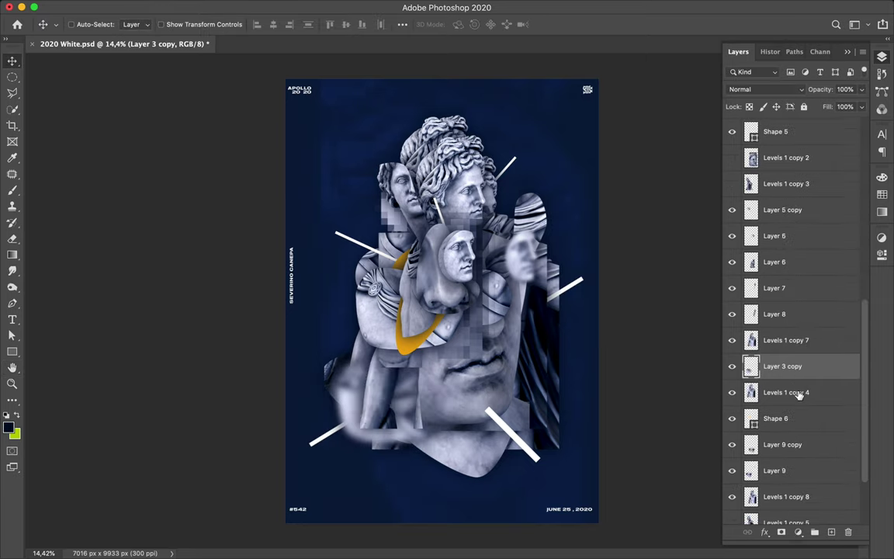
{"action": "left_click_drag", "start_coordinate": [350, 349], "coordinate": [397, 419]}
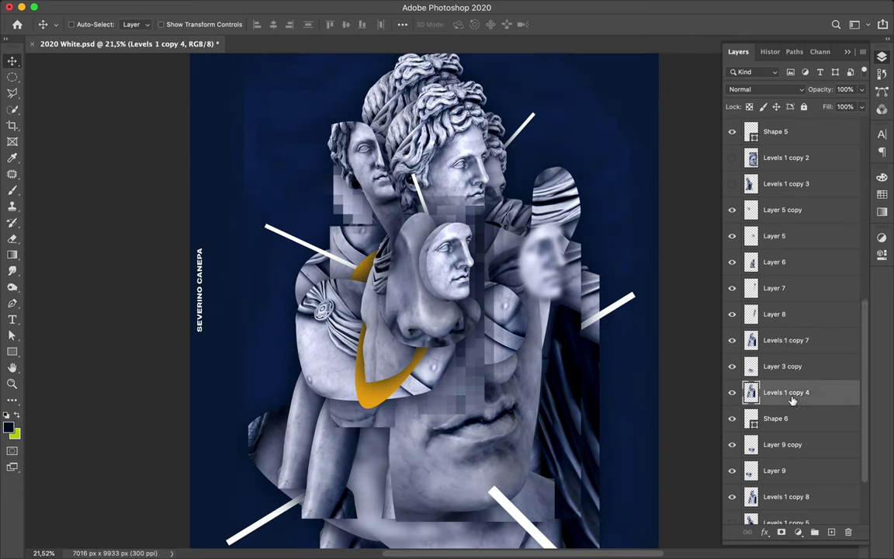
Step: Duplicate the statue below Shape 6, shift it left, and apply a heavy Gaussian Blur
{"action": "left_click_drag", "start_coordinate": [786, 340], "coordinate": [786, 444]}
{"action": "left_click_drag", "start_coordinate": [498, 185], "coordinate": [450, 180]}
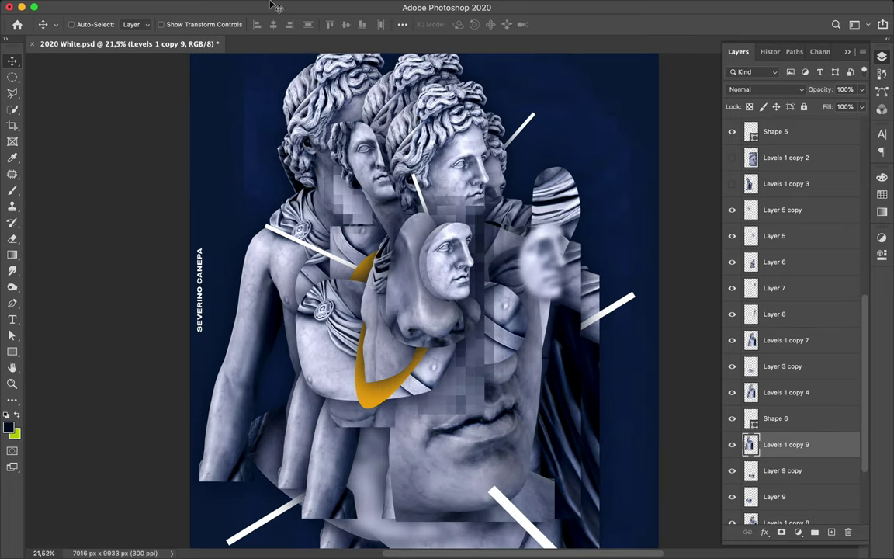
{"action": "left_click", "coordinate": [291, 6]}
{"action": "left_click", "coordinate": [501, 202]}
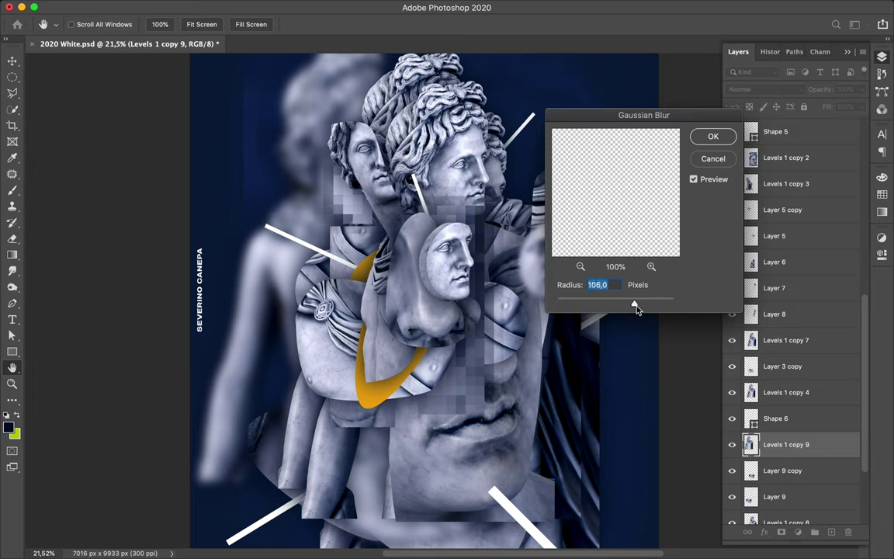
{"action": "left_click_drag", "start_coordinate": [635, 303], "coordinate": [652, 303]}
{"action": "key", "text": "Return"}
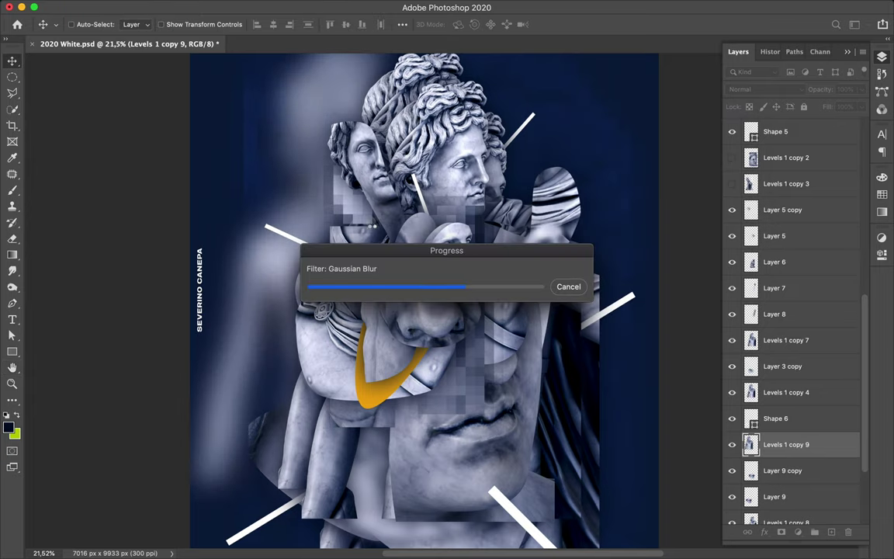
{"action": "scroll", "coordinate": [392, 248], "scroll_direction": "down", "scroll_amount": 1}
{"action": "scroll", "coordinate": [810, 349], "scroll_direction": "down", "scroll_amount": 5}
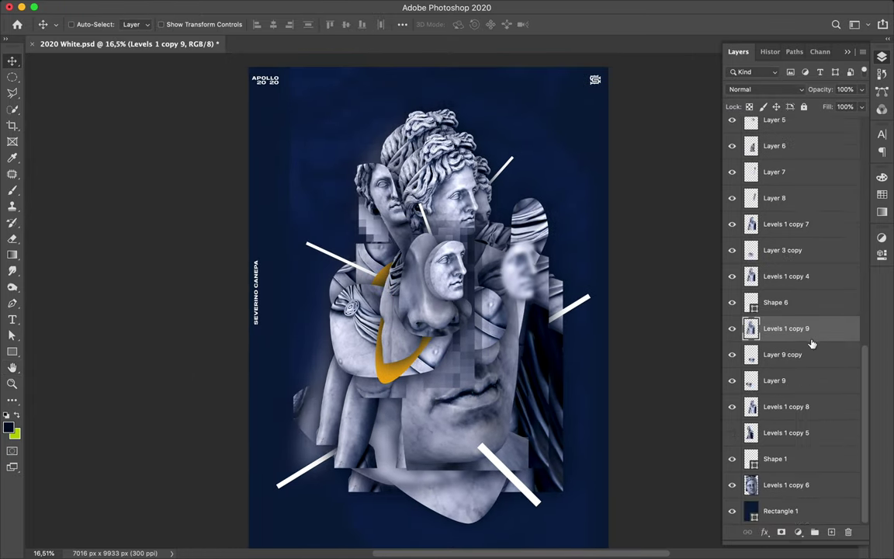
Step: Select the Levels 1 copy 6 layer before saving the poster
{"action": "left_click", "coordinate": [799, 461]}
{"action": "scroll", "coordinate": [808, 479], "scroll_direction": "down", "scroll_amount": 1}
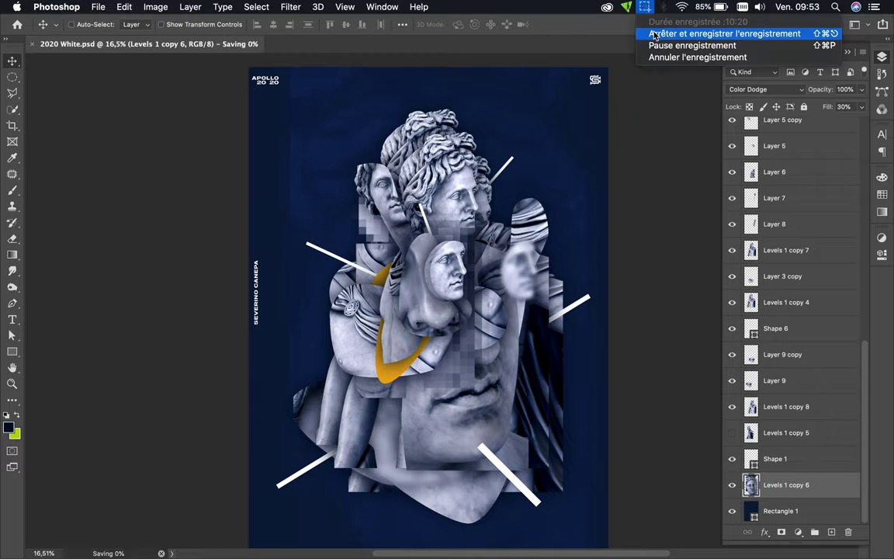